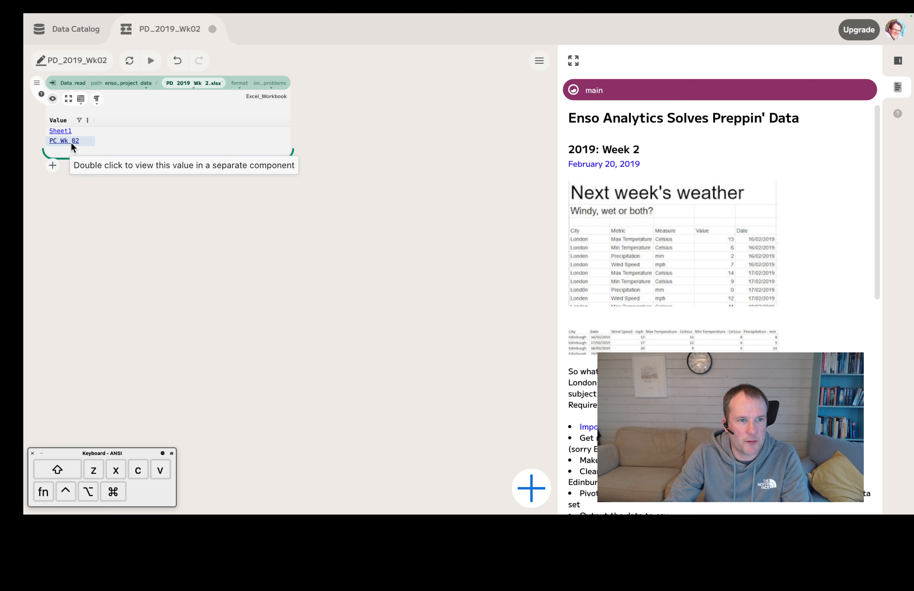
Step: Read the PC Wk 02 sheet in a separate component and place it directly below the collapsed workbook reader
double_click(71, 142)
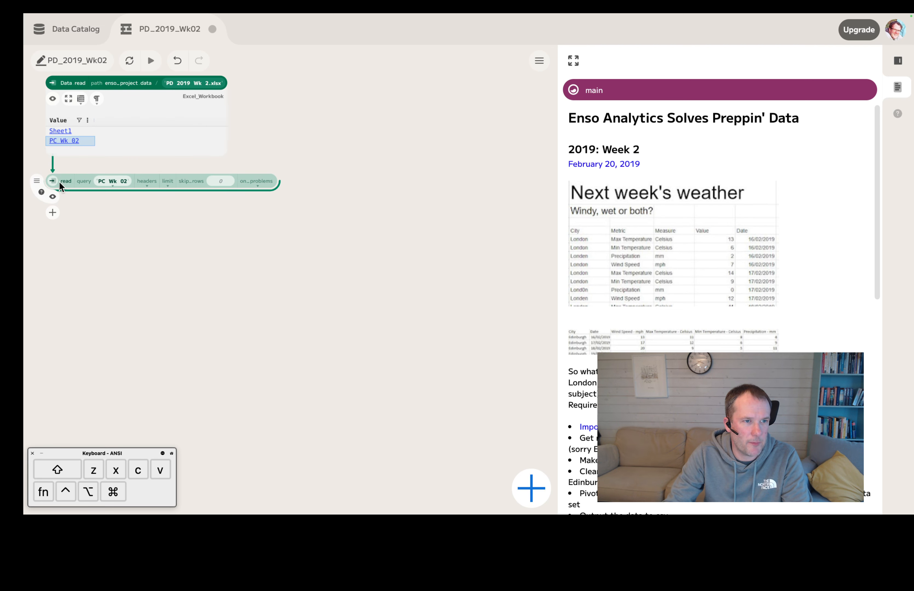
click(52, 101)
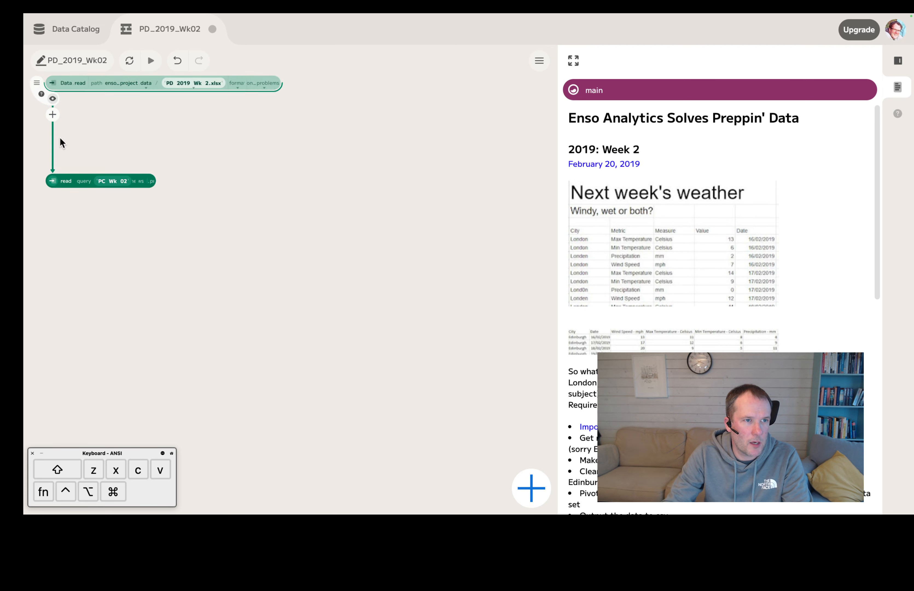
drag(52, 180, 54, 113)
Step: Examine the imported sheet's rows in an enlarged table view, and read the challenge's cleaning and output requirements
click(54, 133)
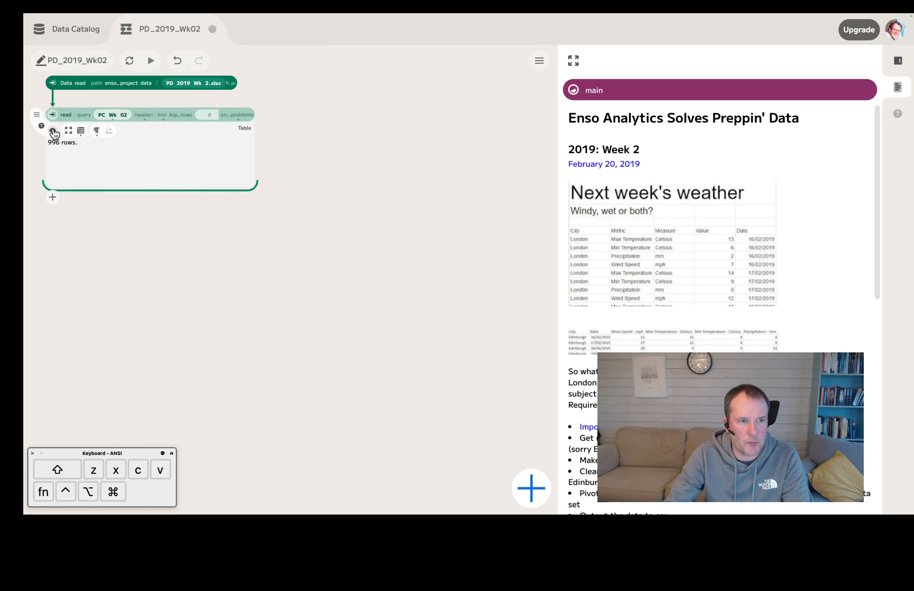
click(69, 131)
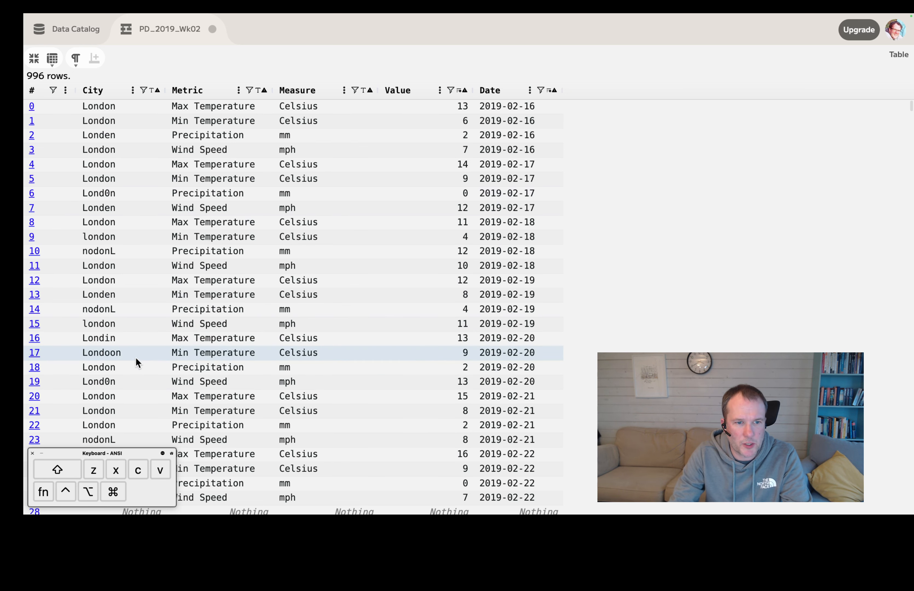
scroll(139, 353, down, 5)
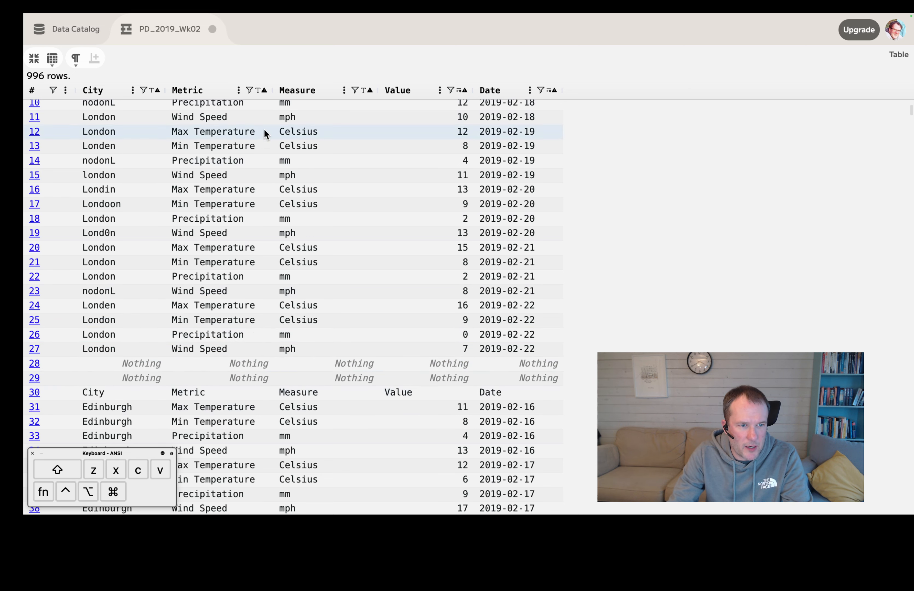
scroll(114, 312, down, 4)
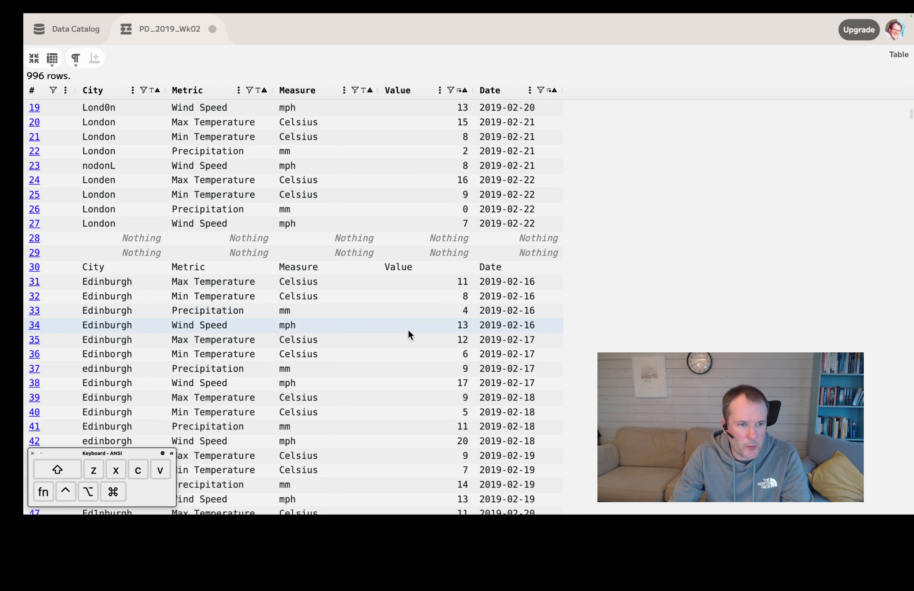
scroll(408, 329, down, 5)
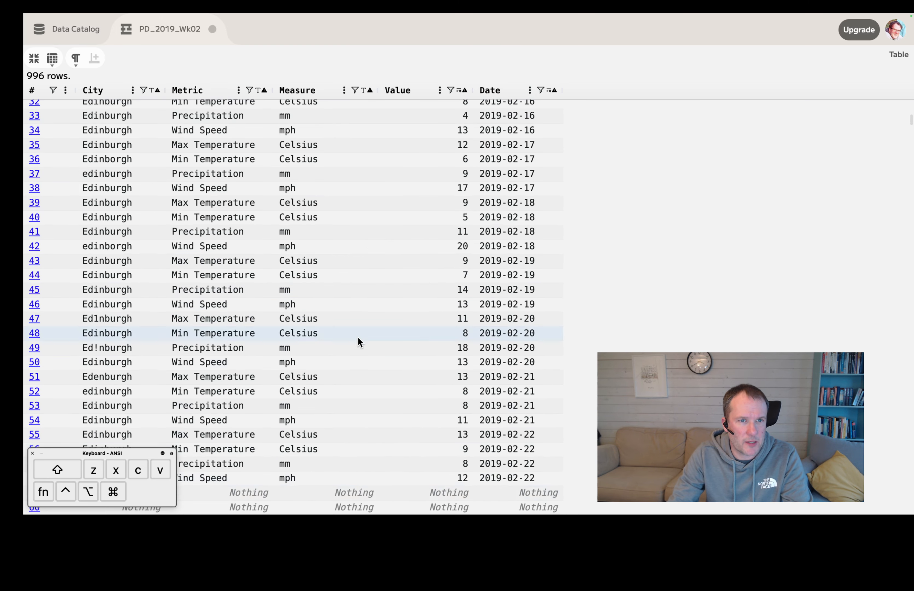
scroll(358, 336, up, 8)
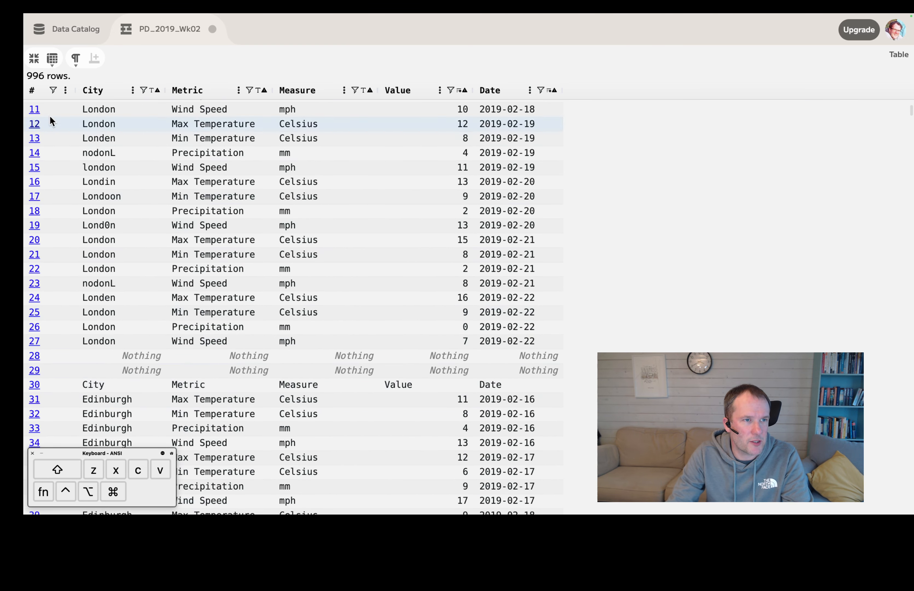
click(34, 58)
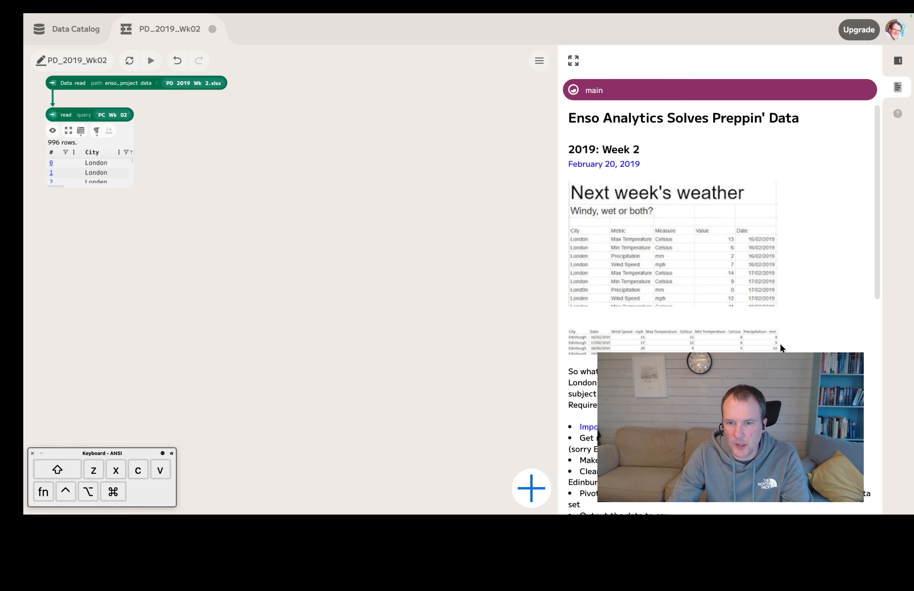
scroll(780, 345, down, 10)
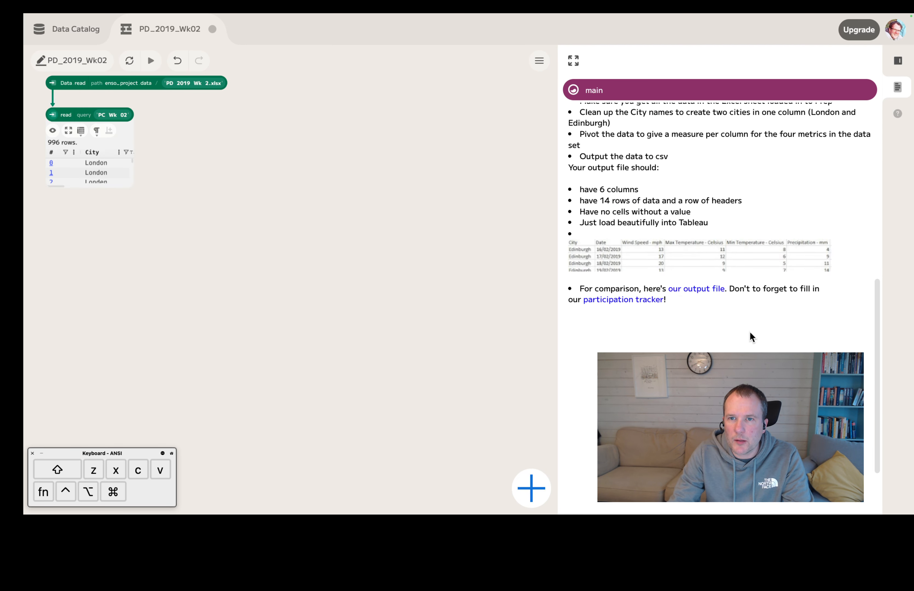
scroll(750, 333, up, 2)
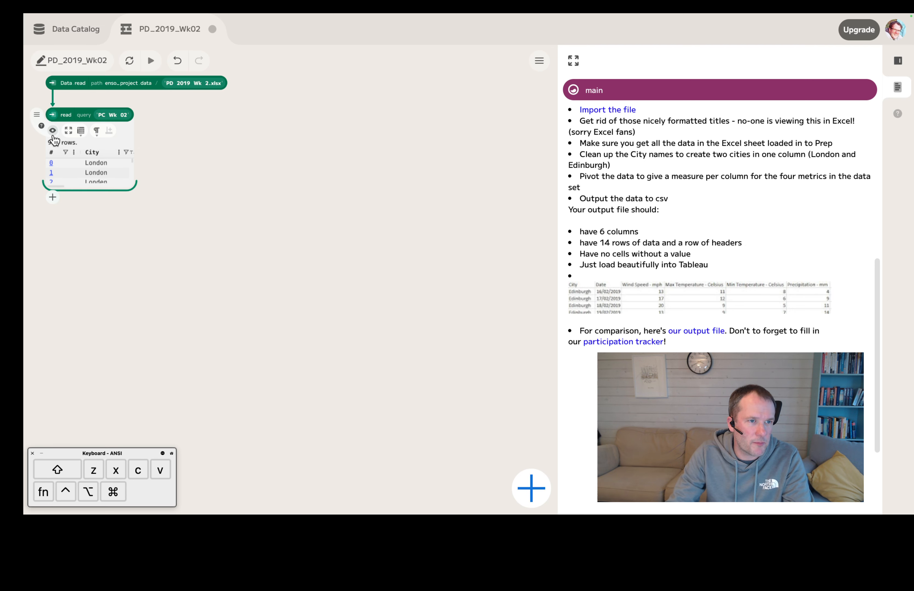
Step: Add a filter_blank_rows component after the PC Wk 02 read and check its output rows in an enlarged preview
click(54, 148)
text(r)
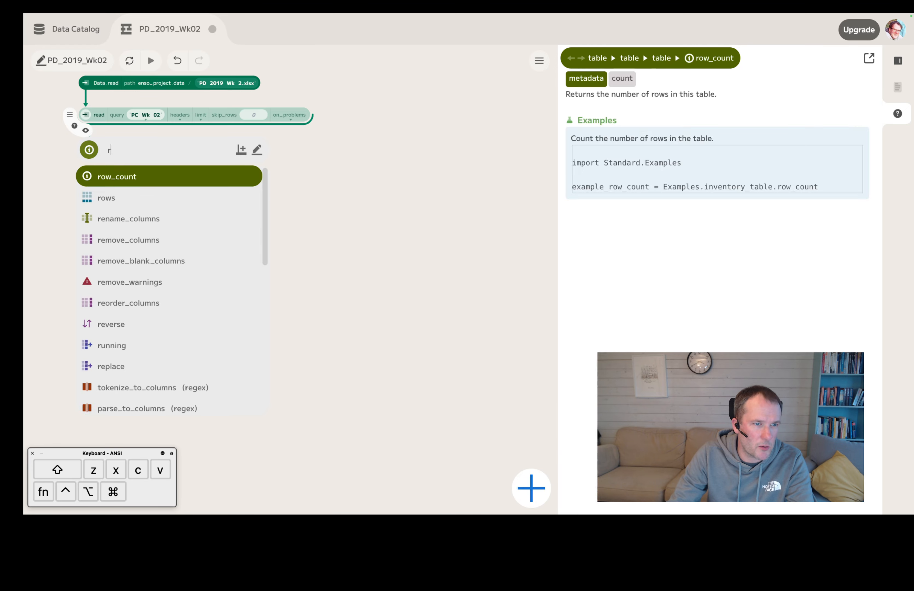
text(em)
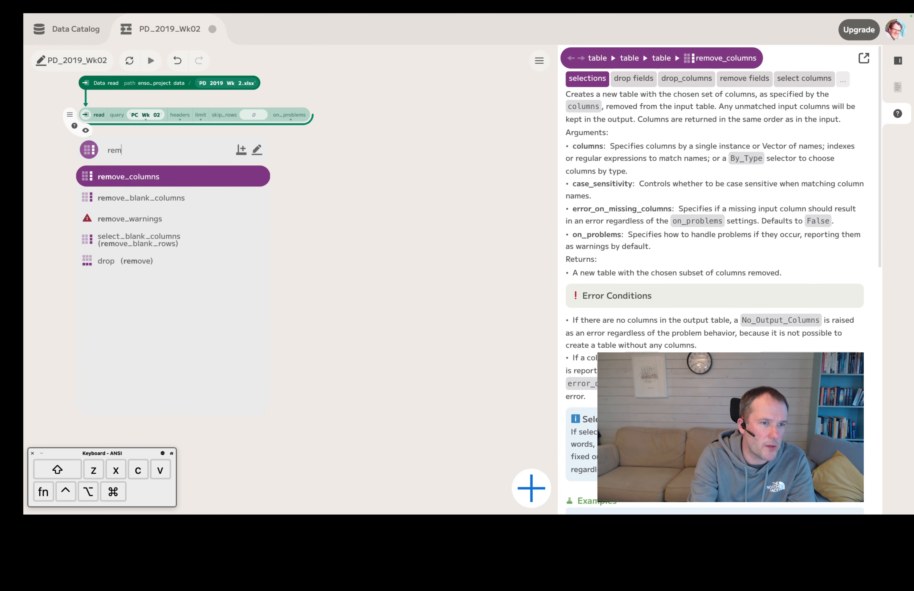
key(BackSpace)
key(BackSpace)
key(BackSpace)
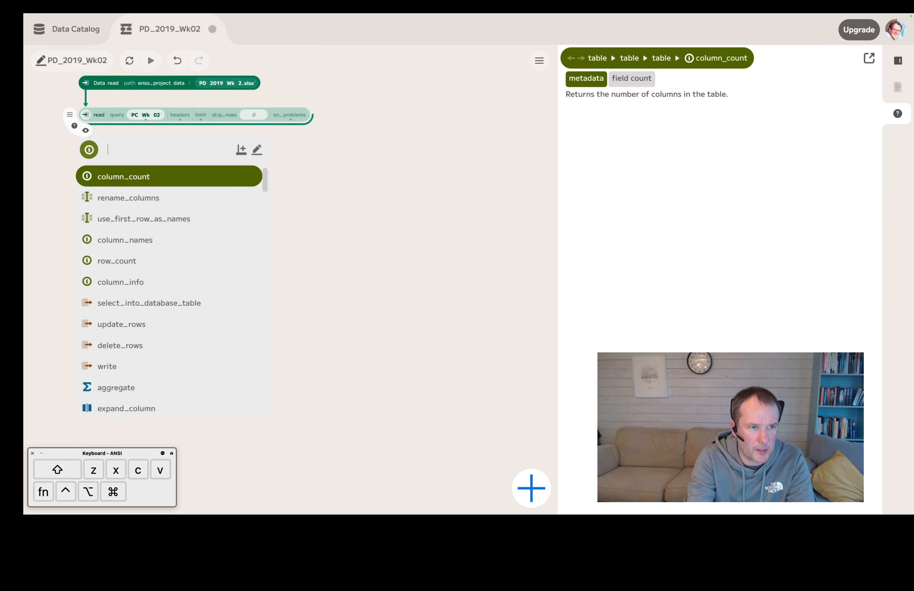
text(fil)
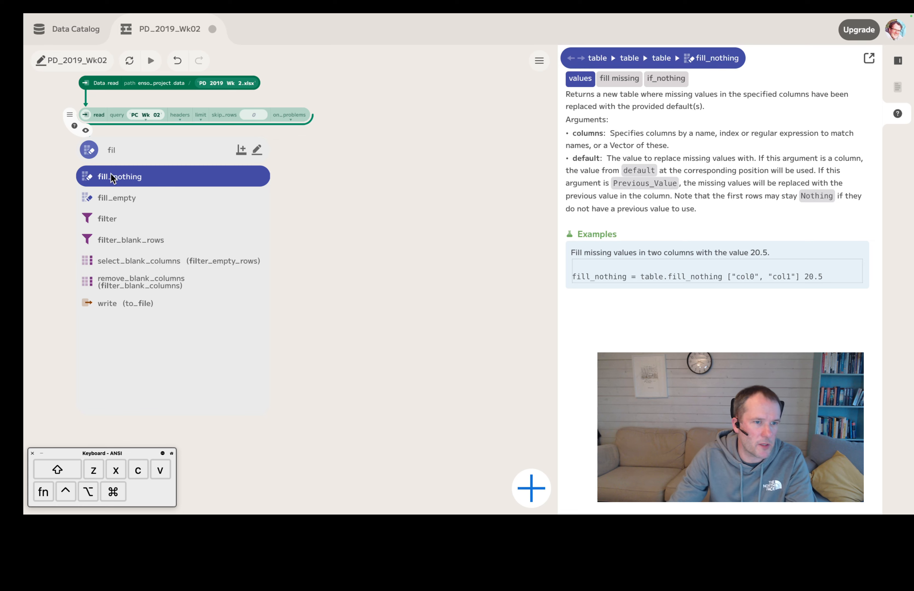
click(143, 237)
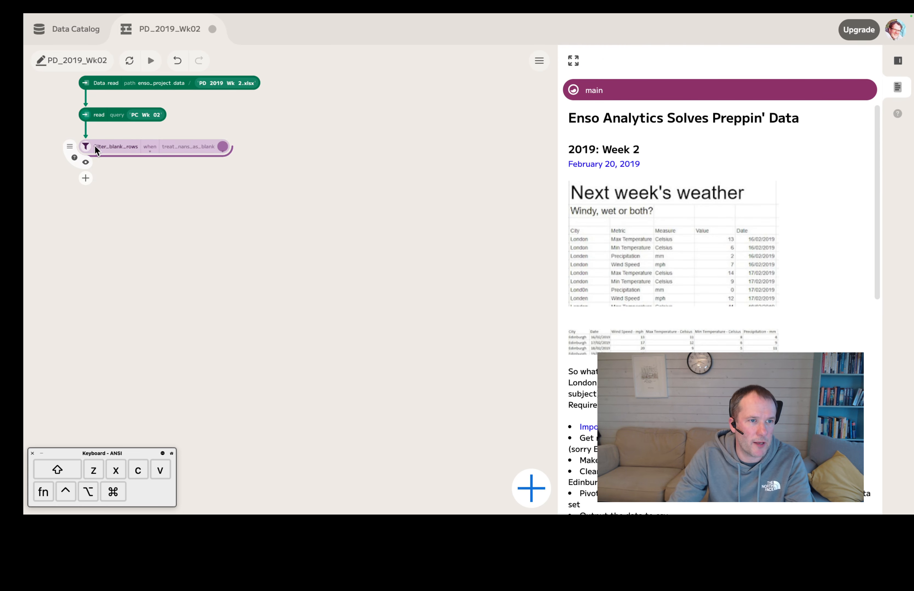
click(86, 162)
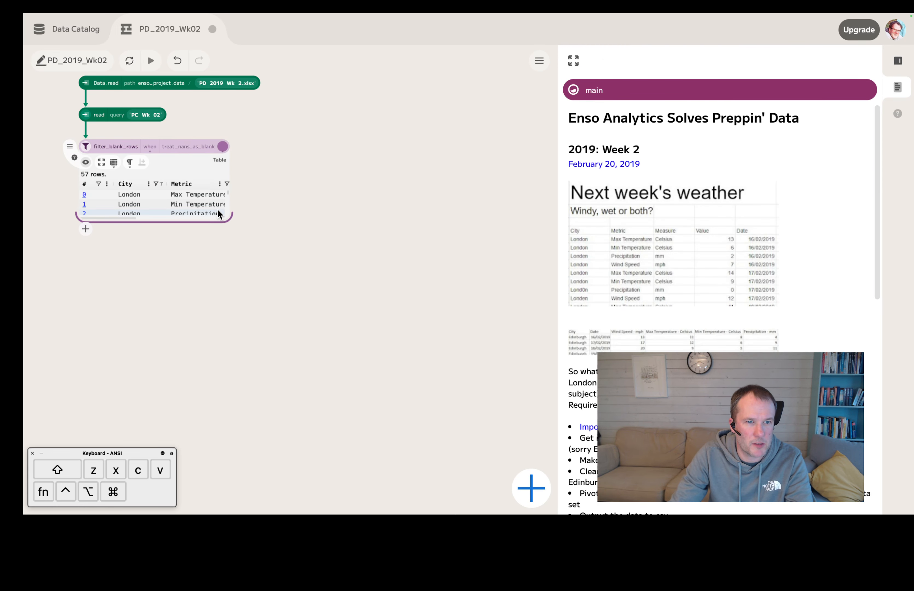
drag(226, 219, 427, 403)
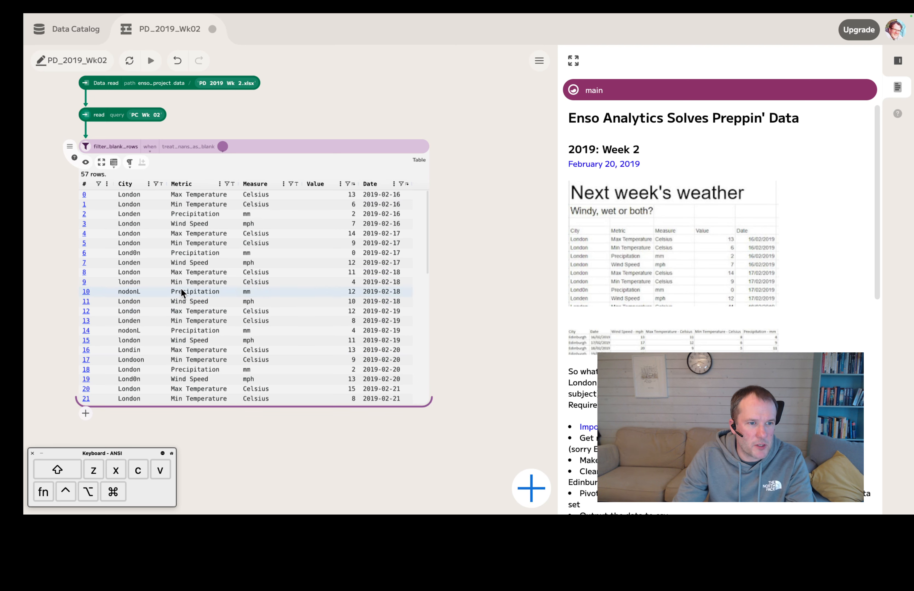
scroll(169, 288, down, 2)
scroll(161, 286, down, 4)
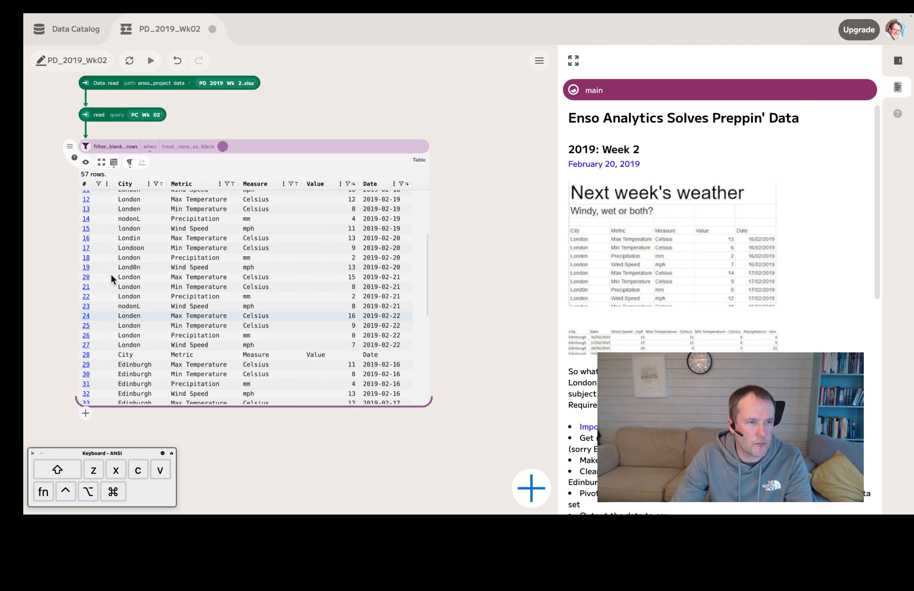
click(87, 163)
Step: Add a filter component after the blank-row filter and set its column to City
click(87, 179)
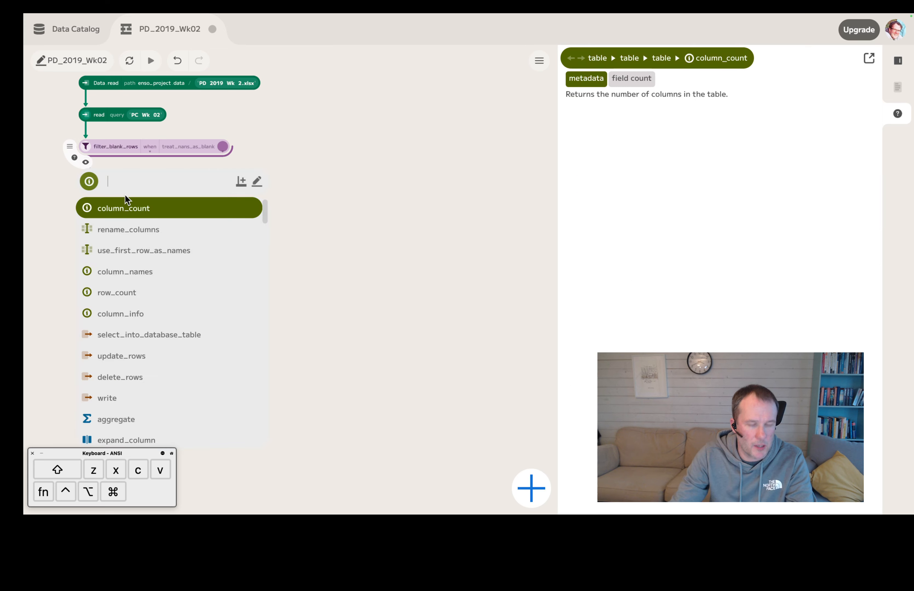
text(fil)
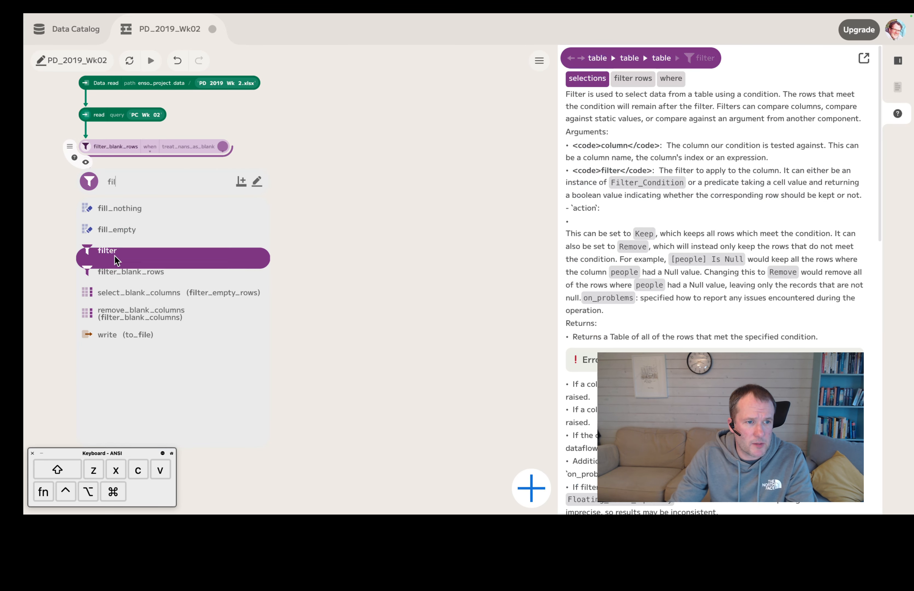
click(114, 255)
click(119, 183)
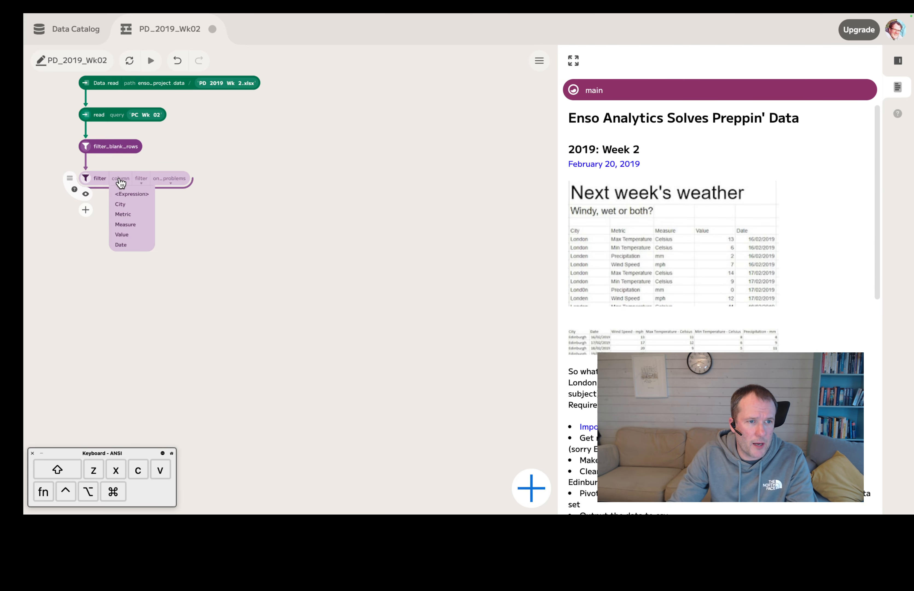
click(133, 204)
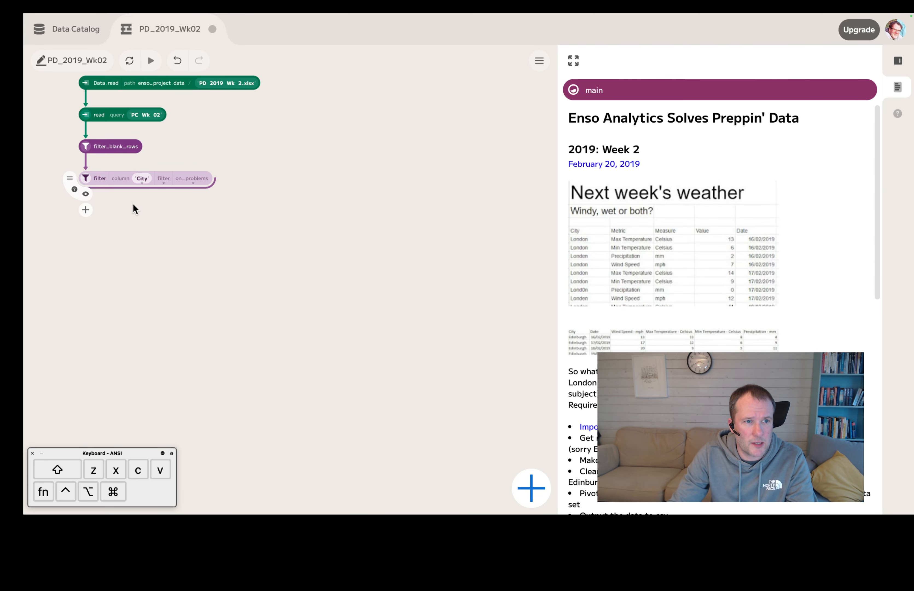
Step: Set the City filter's condition to Not_Equal with the text value City, and check the filtered rows in a preview
click(164, 185)
click(171, 207)
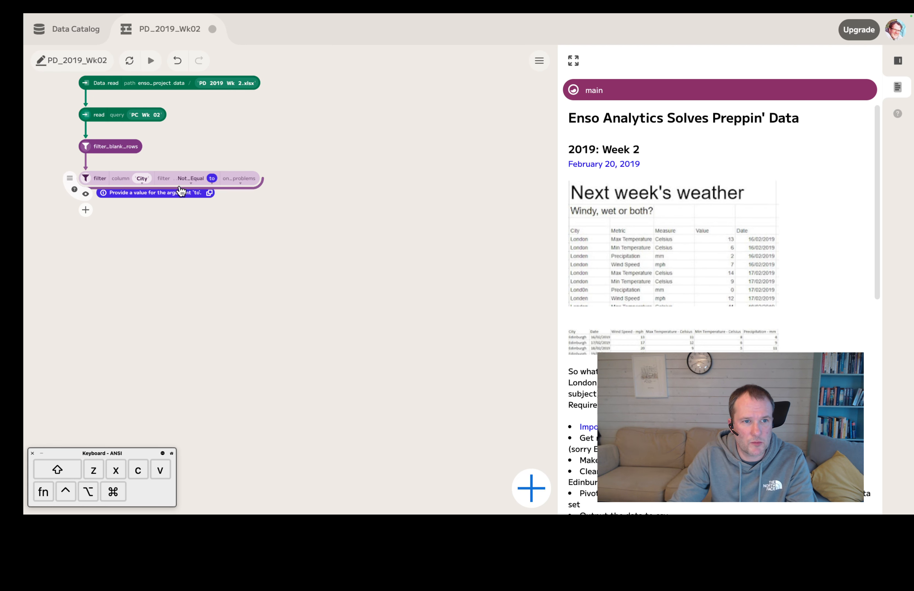
click(214, 183)
click(211, 194)
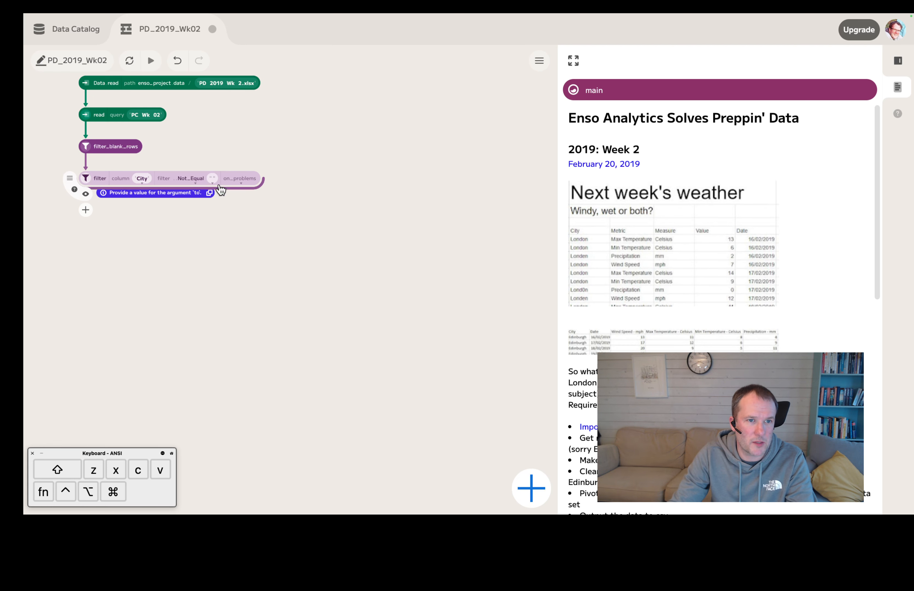
click(213, 178)
text(City)
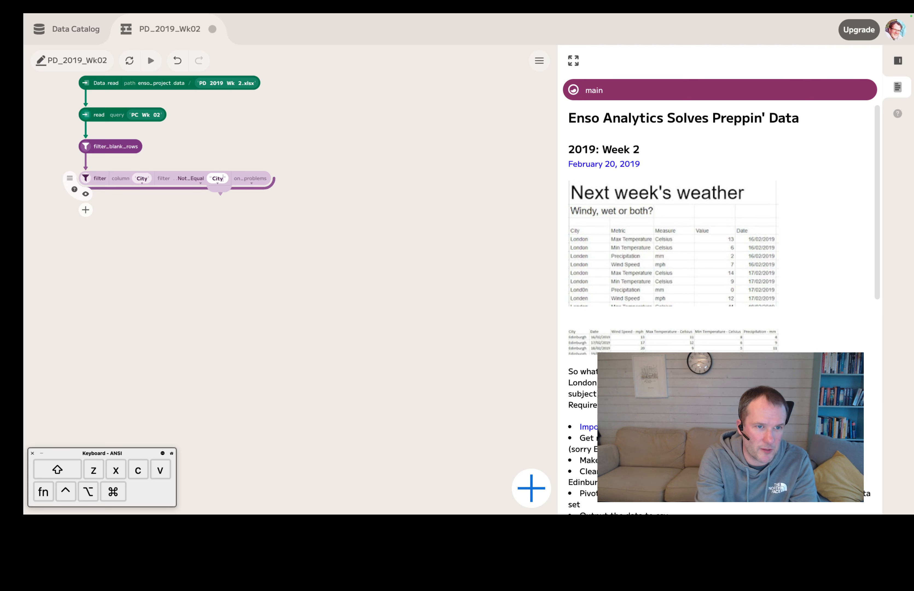
click(226, 252)
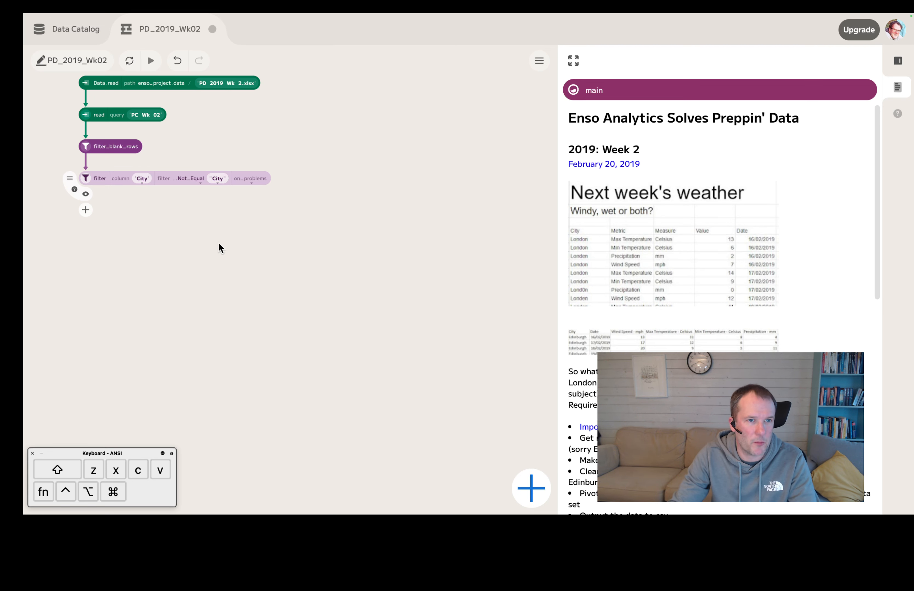
click(86, 195)
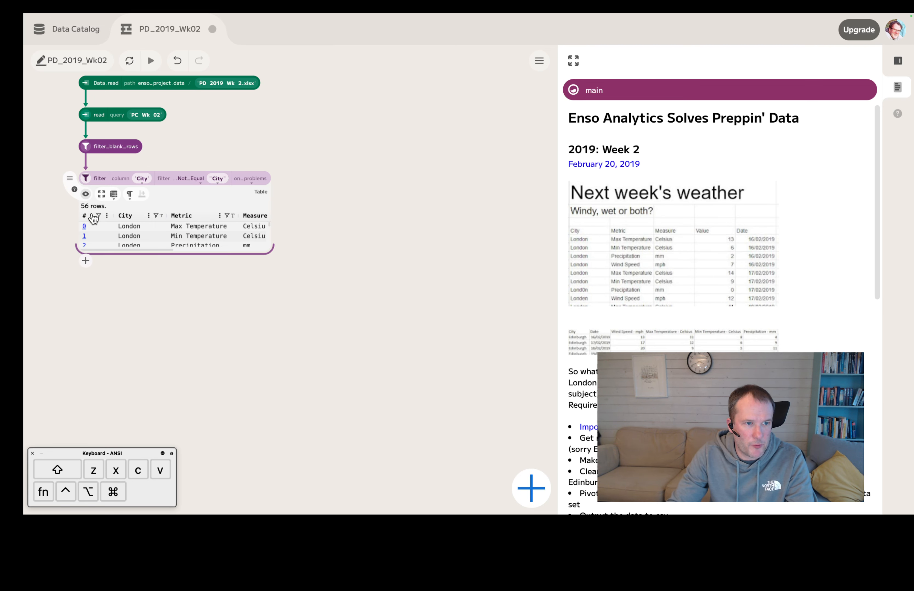
drag(269, 248, 414, 434)
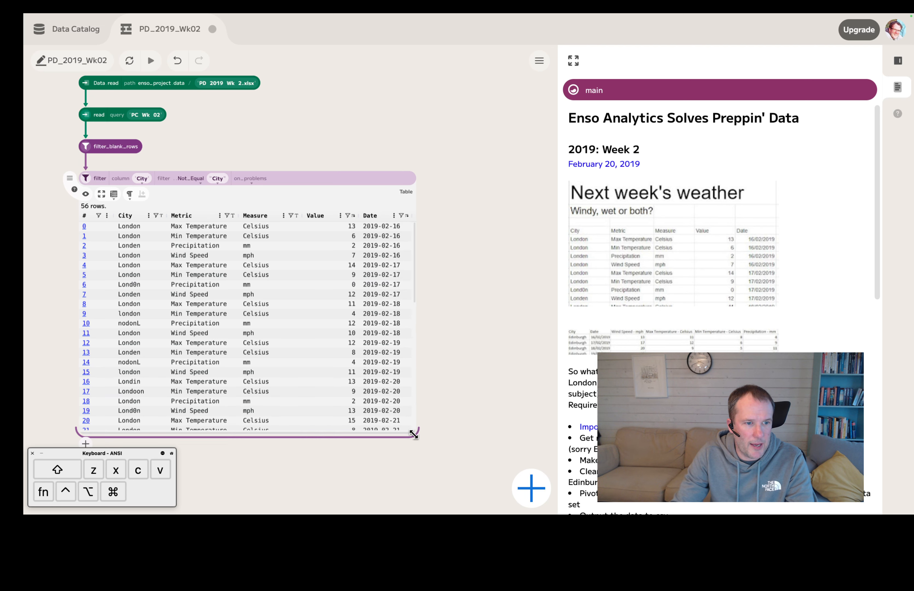
scroll(167, 326, down, 10)
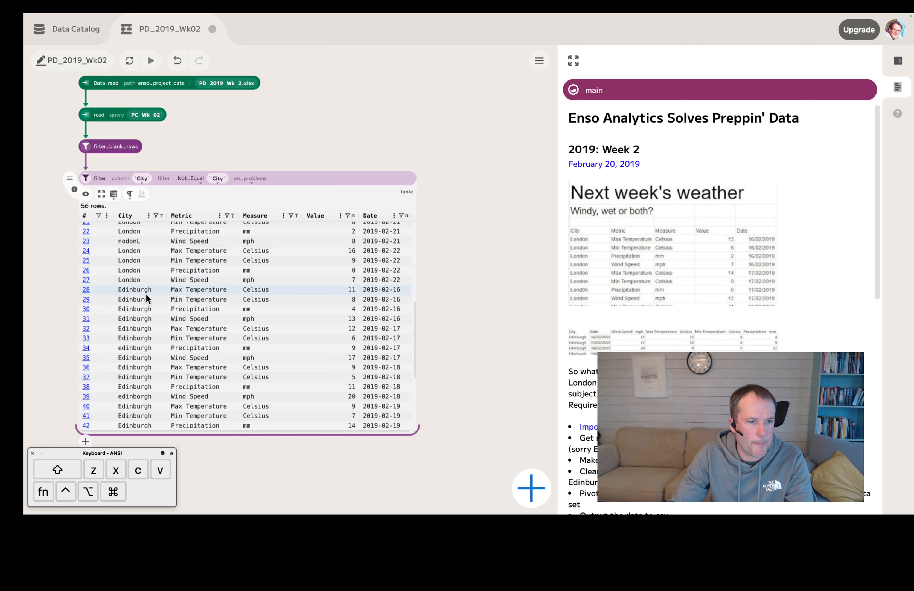
scroll(157, 308, up, 10)
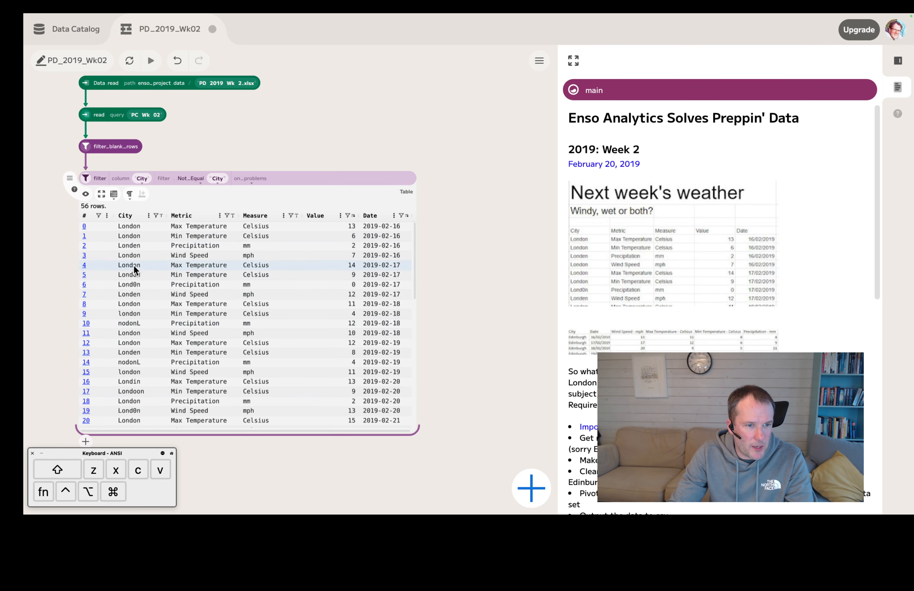
click(86, 196)
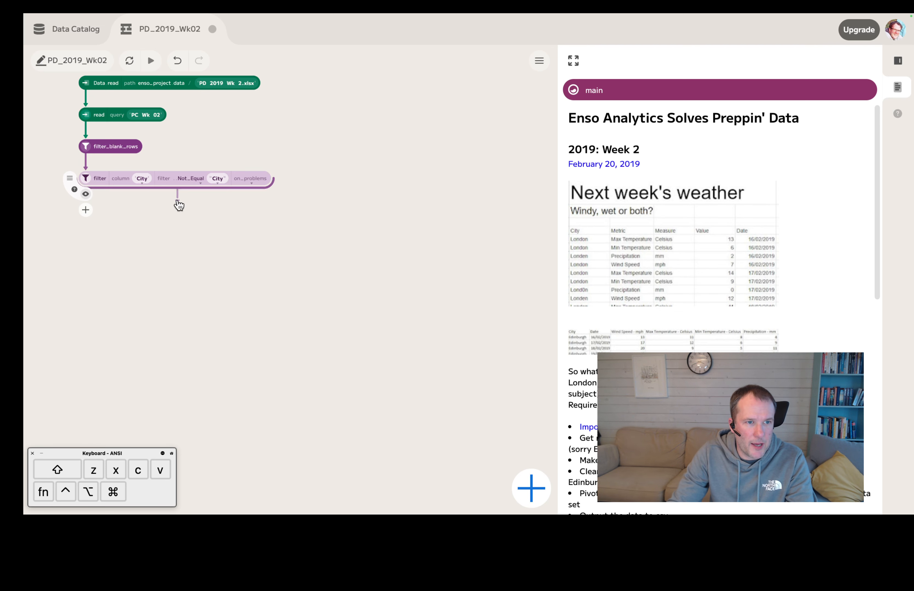
Step: Branch a distinct component off the City filter, placed below and to its right
drag(292, 229, 279, 213)
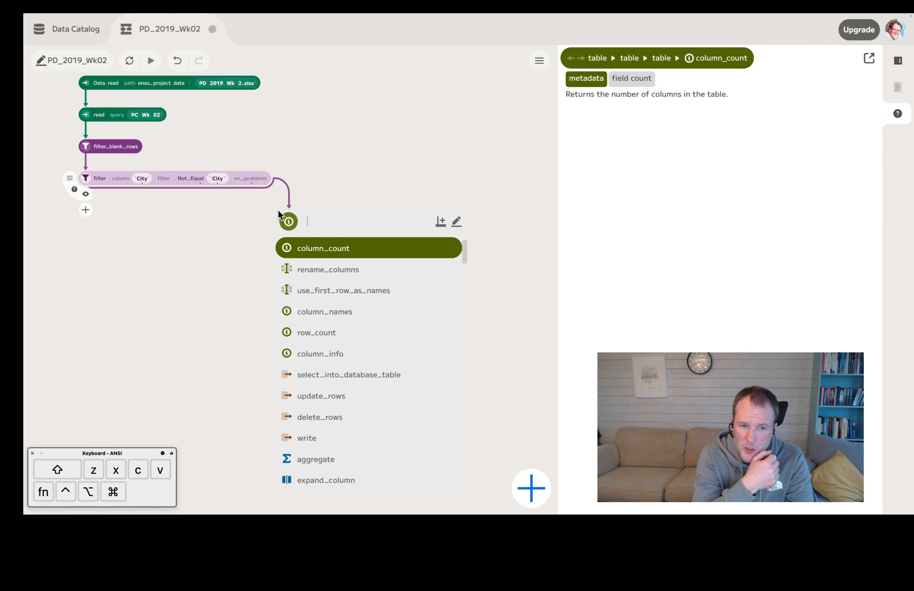
text(uni)
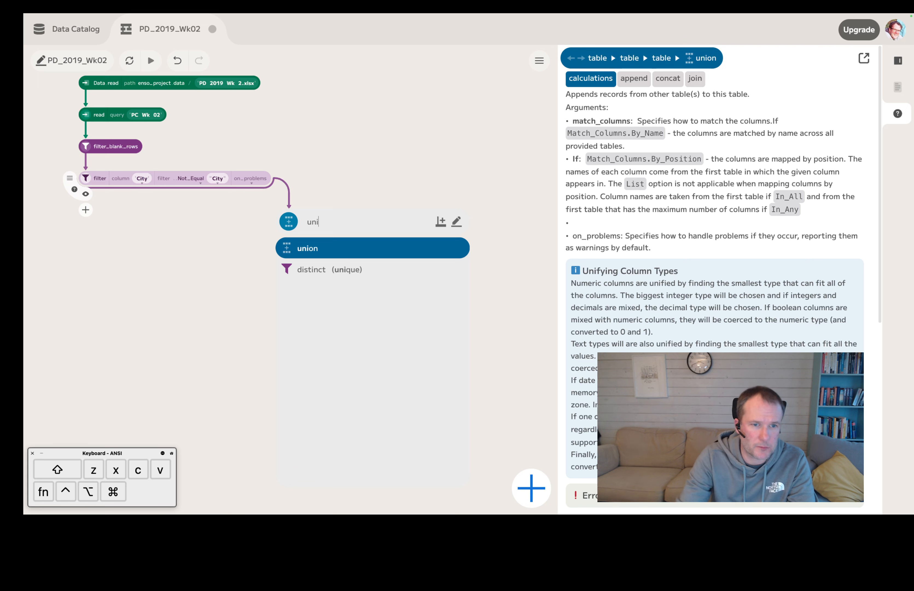
click(313, 267)
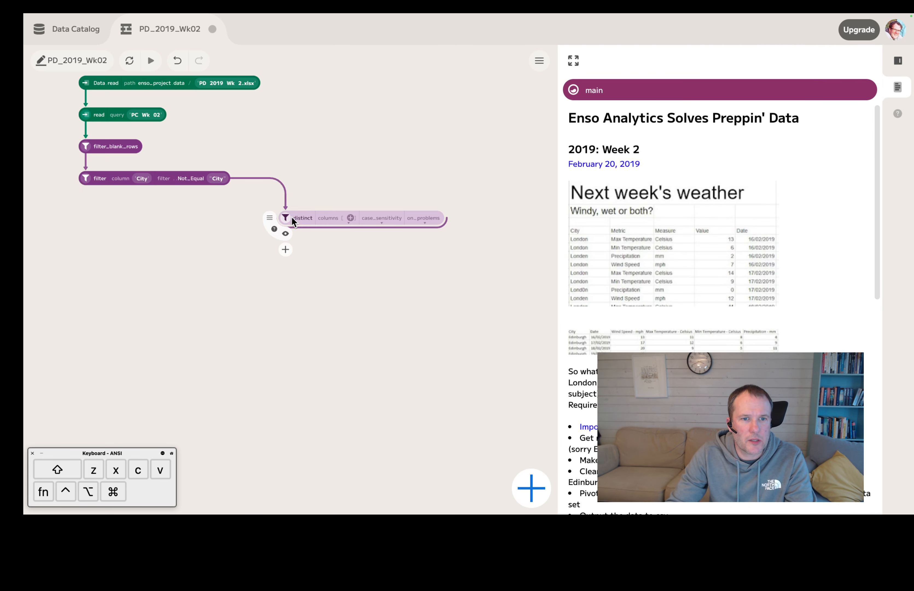
Step: Set the distinct component's column to City and show its output in an enlarged preview
click(351, 218)
click(345, 234)
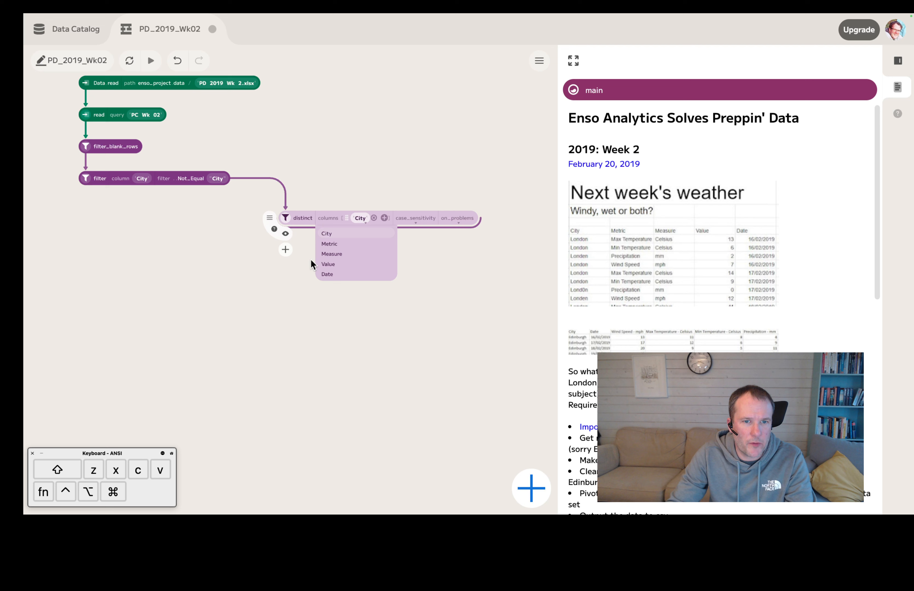
click(286, 234)
drag(368, 292, 383, 423)
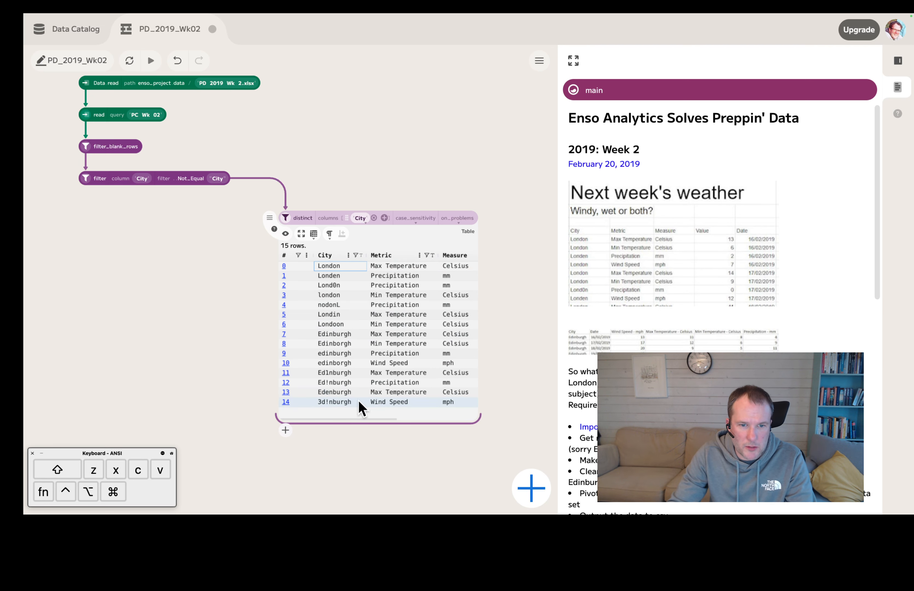
Step: Copy all distinct City values into a new table component on the canvas, enlarge it, and move the distinct component below it
shift+click(345, 400)
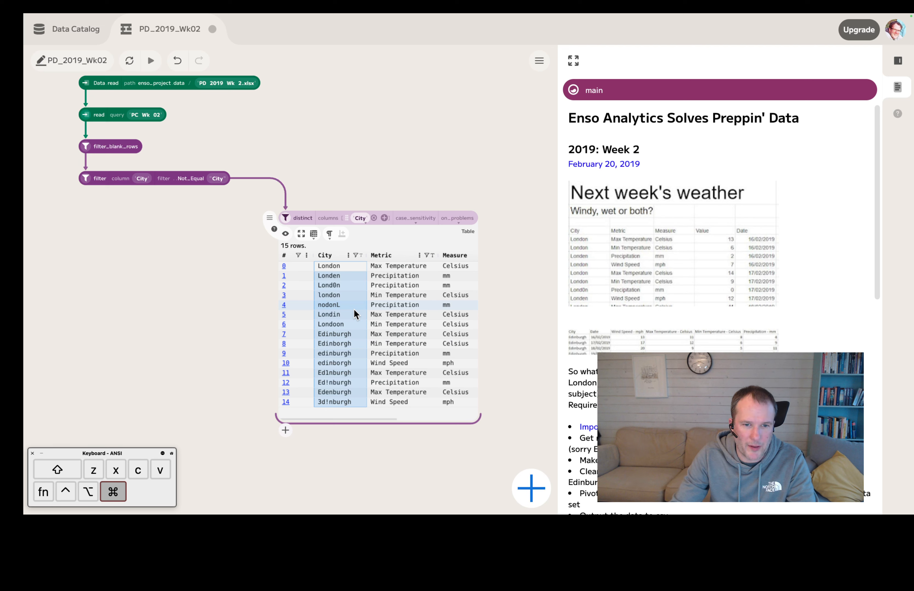
key(super+c)
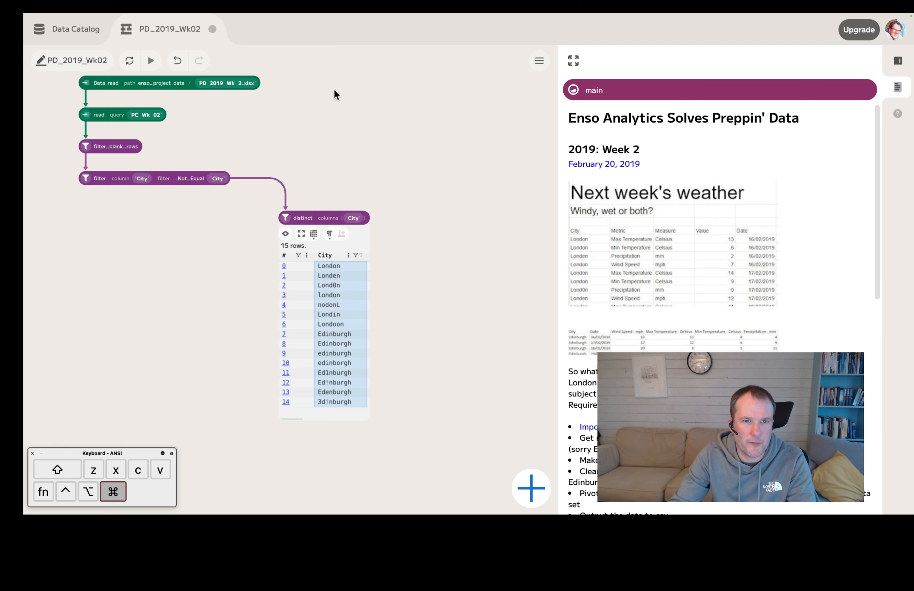
key(super+v)
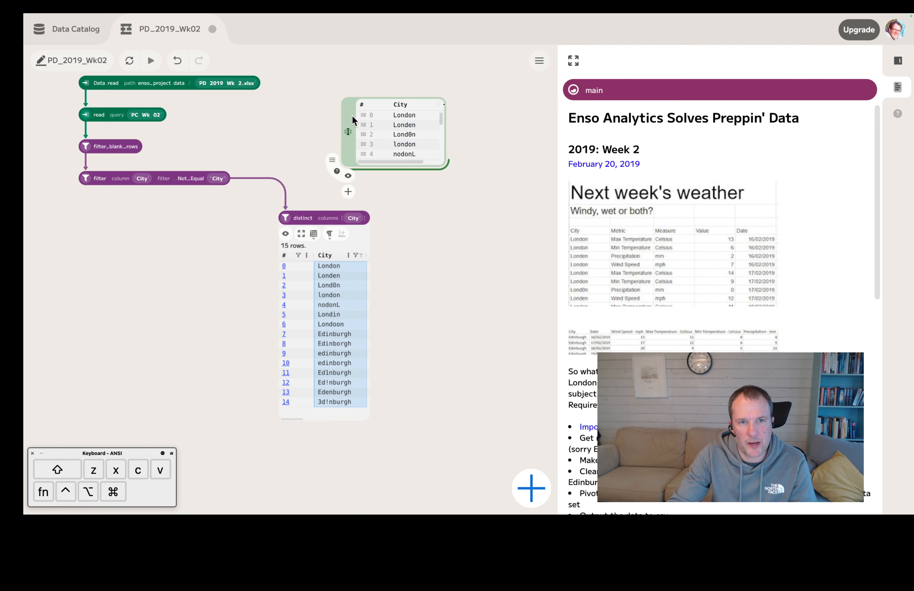
drag(348, 119, 314, 98)
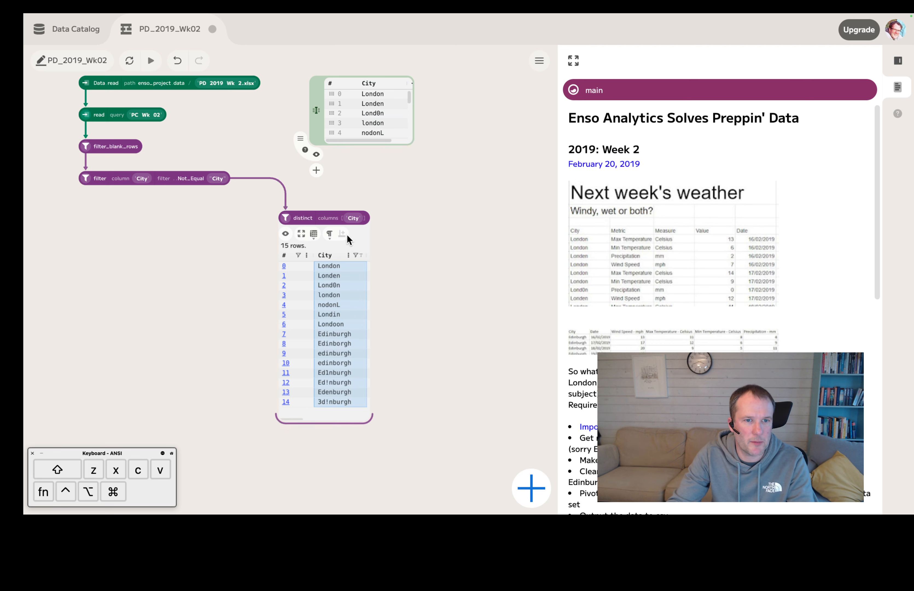
drag(287, 215, 337, 296)
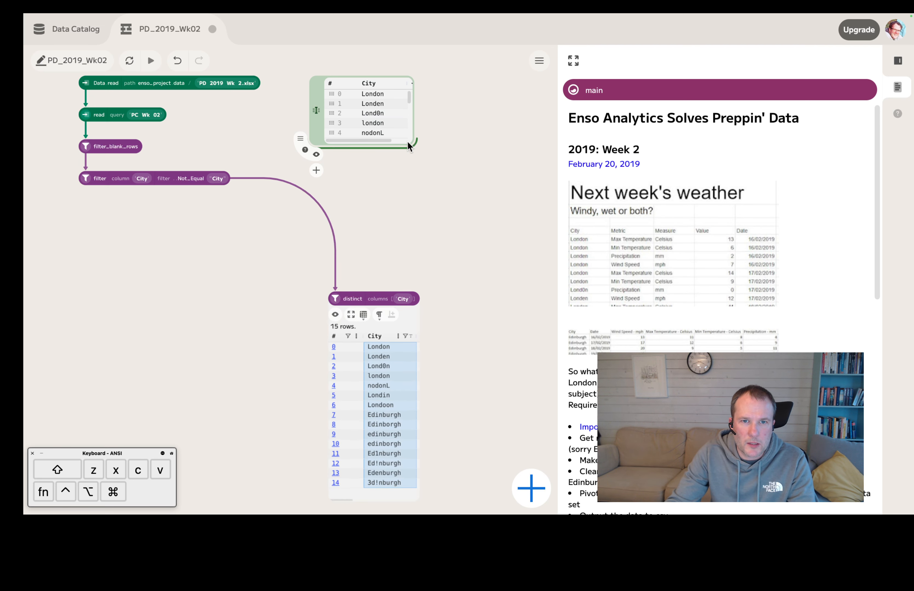
drag(410, 143, 488, 229)
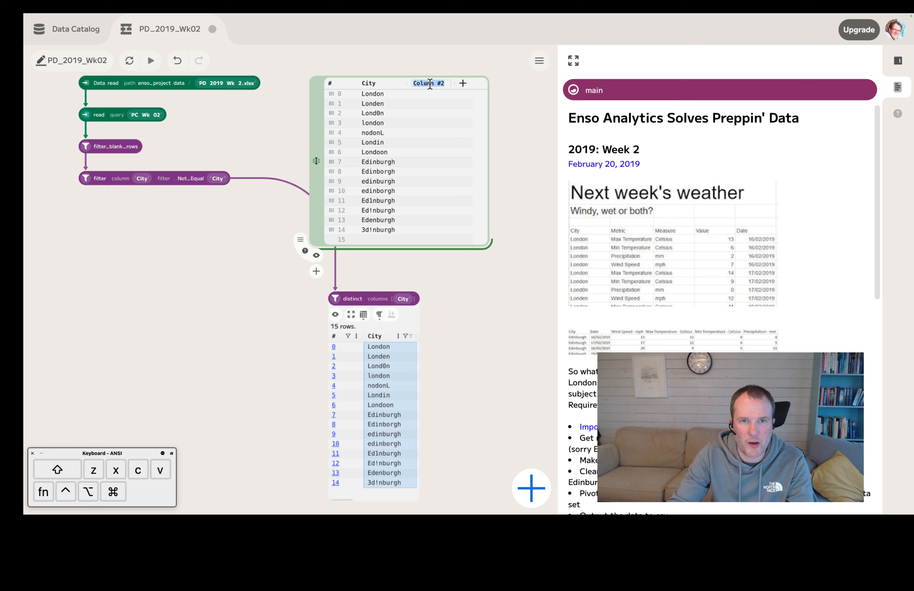
Step: Name the second column of the pasted city table Clean_City
text(Clean)
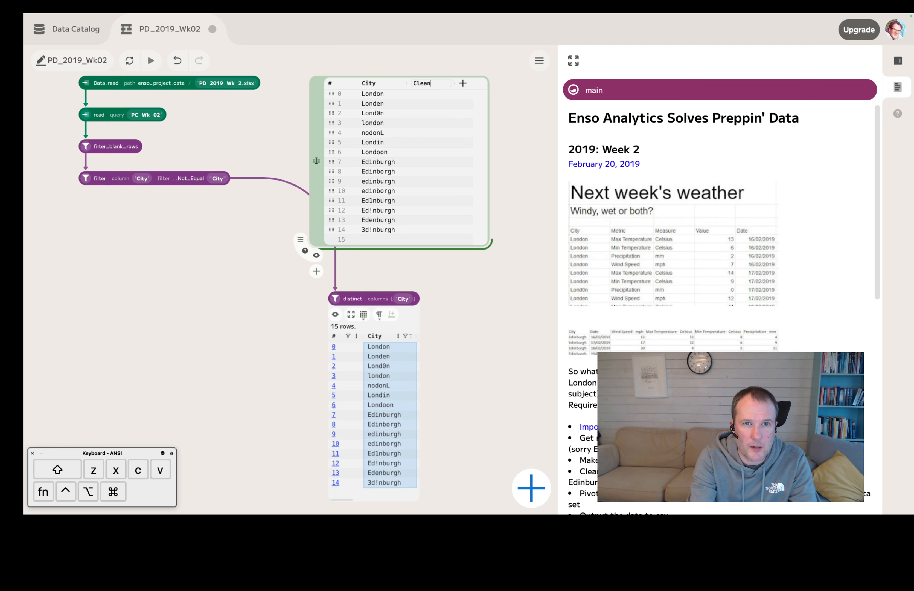
text(_)
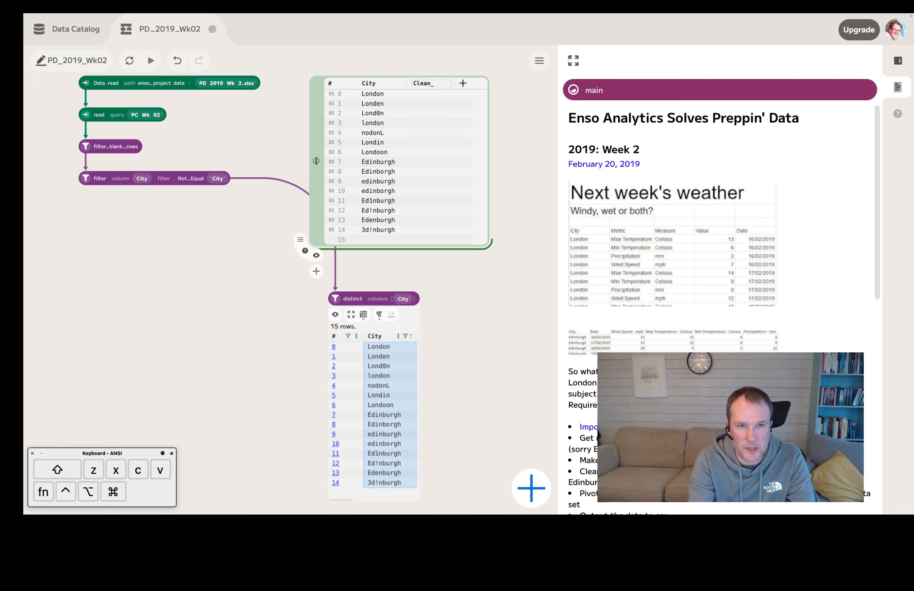
key(shift)
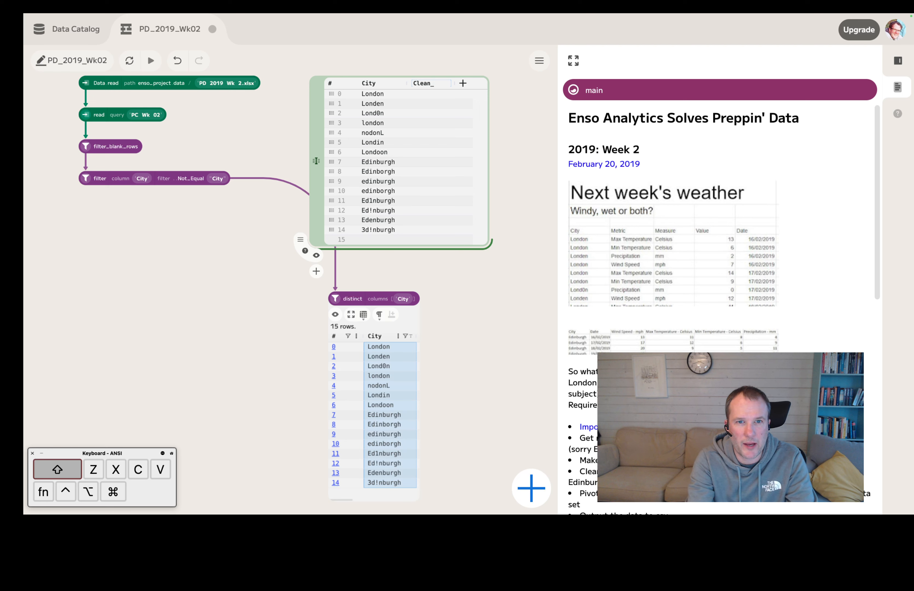
text(City)
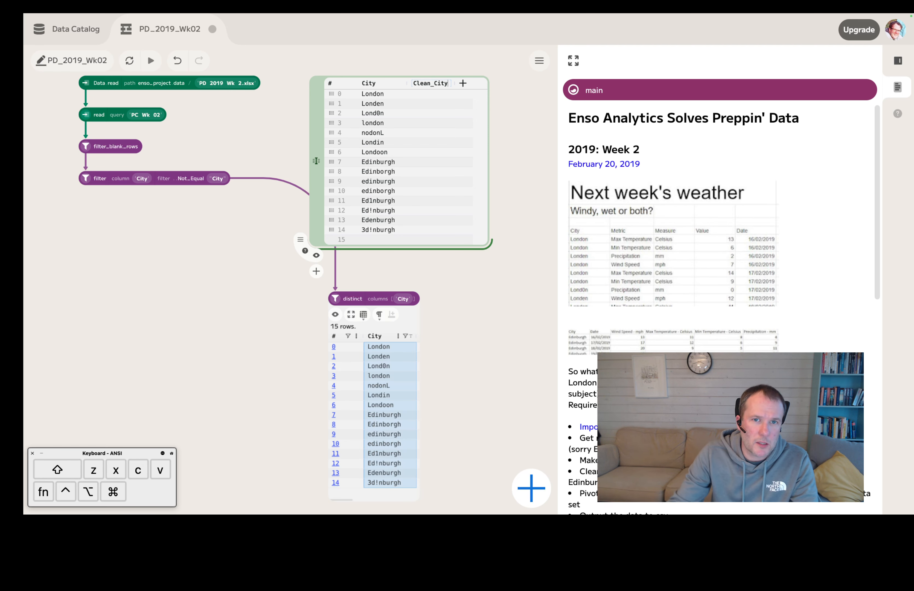
click(142, 247)
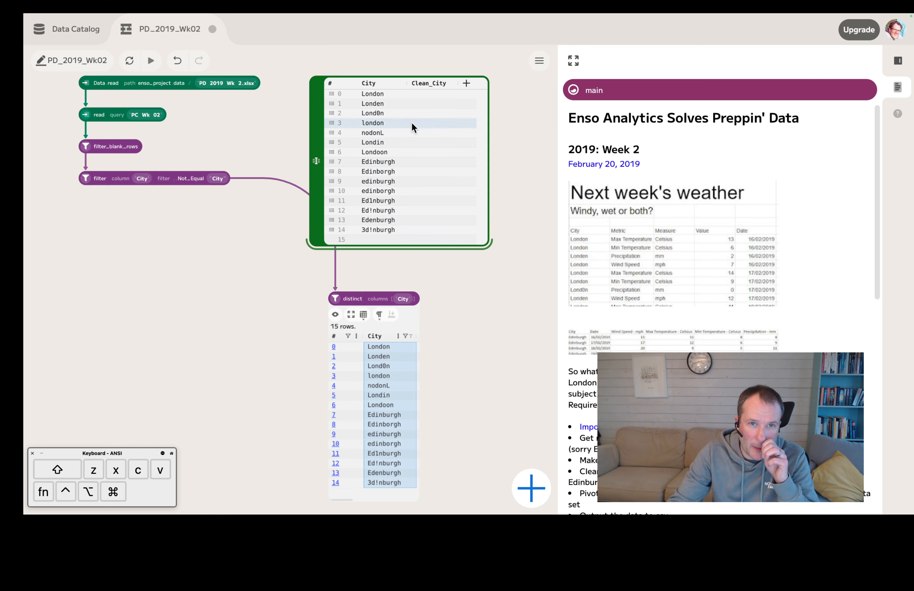
Step: Add a replace component after the City filter
click(88, 210)
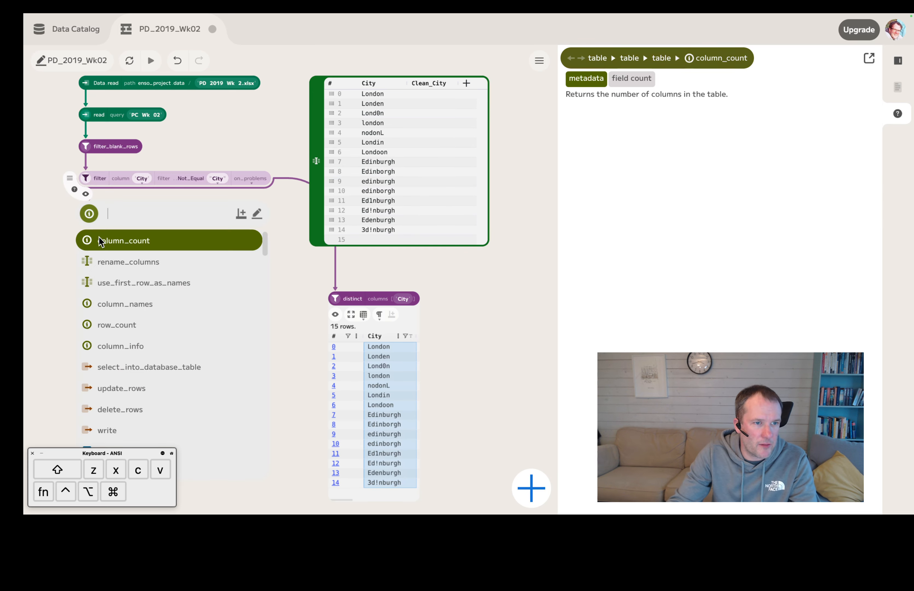
text(repo)
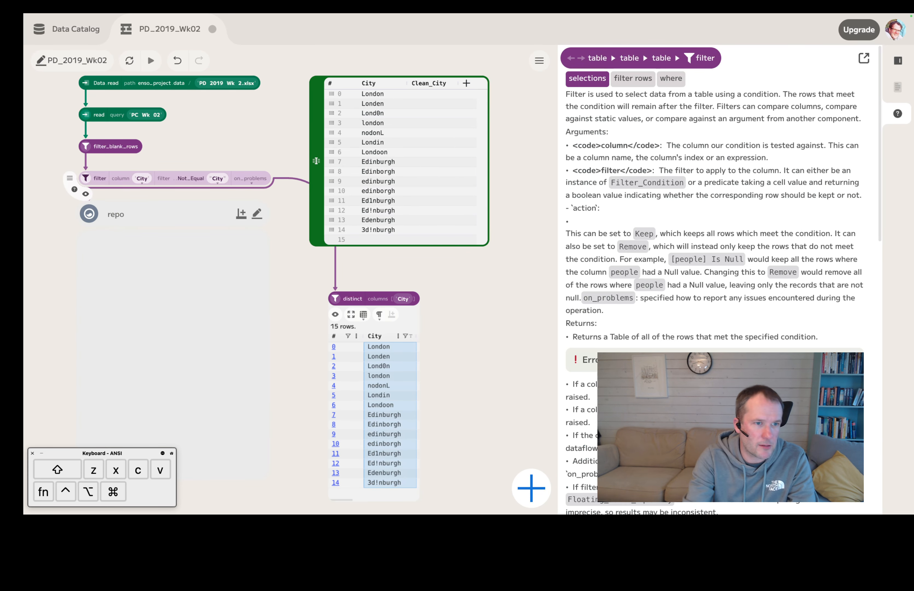
key(BackSpace)
click(125, 243)
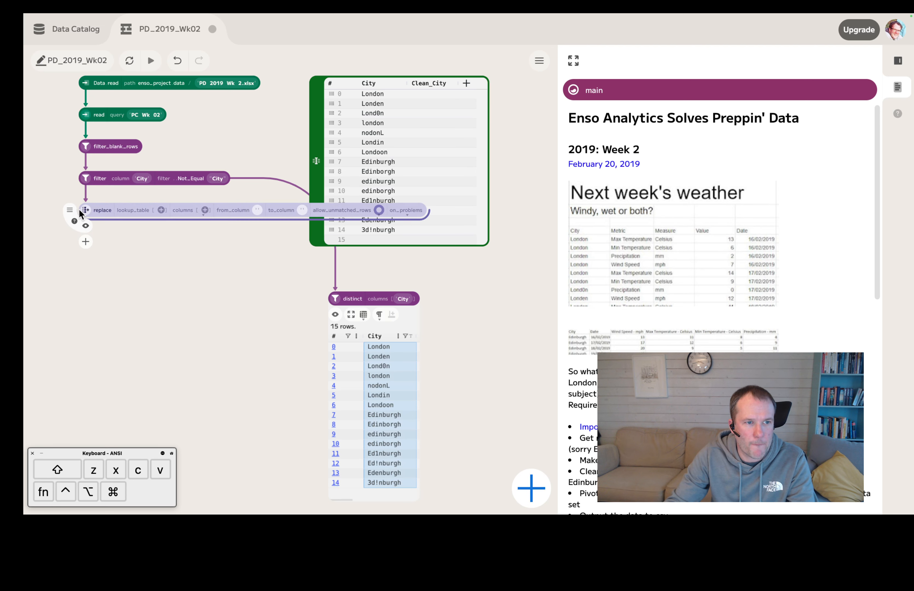
Step: Move the replace component lower, connect the city table as its lookup_table, and set its columns to City
drag(80, 210, 81, 271)
drag(341, 252, 131, 268)
click(193, 271)
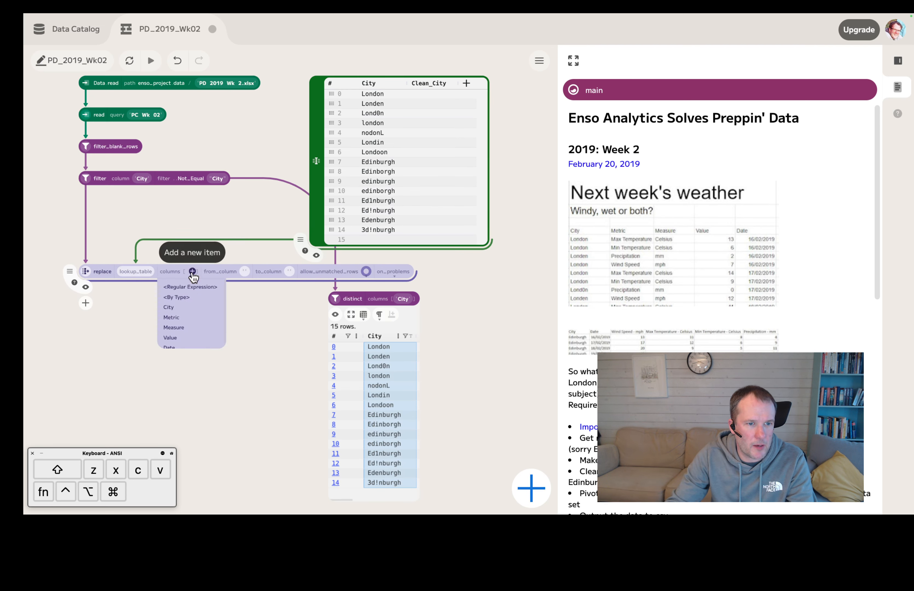
click(180, 308)
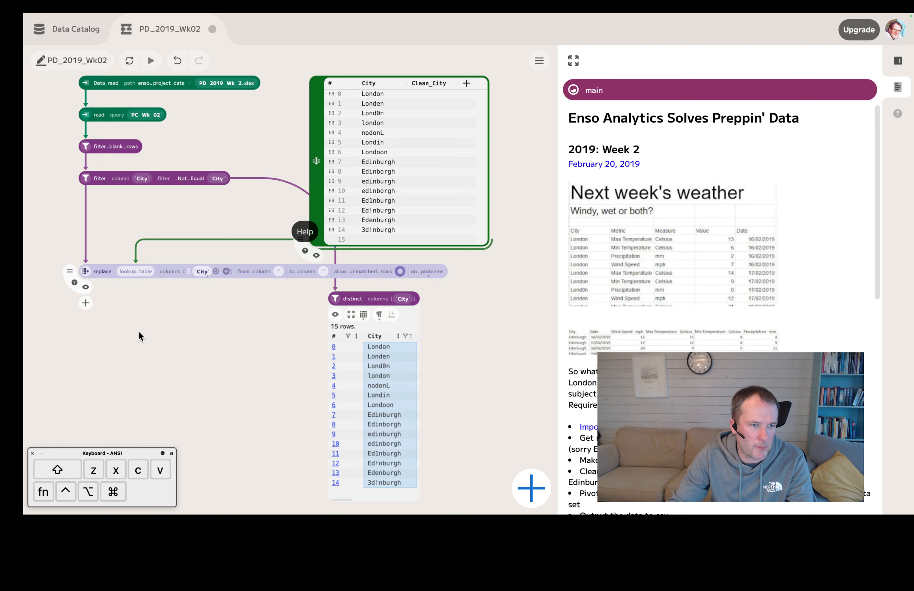
Step: Preview the replace component's output and enlarge the preview to show more rows
click(86, 287)
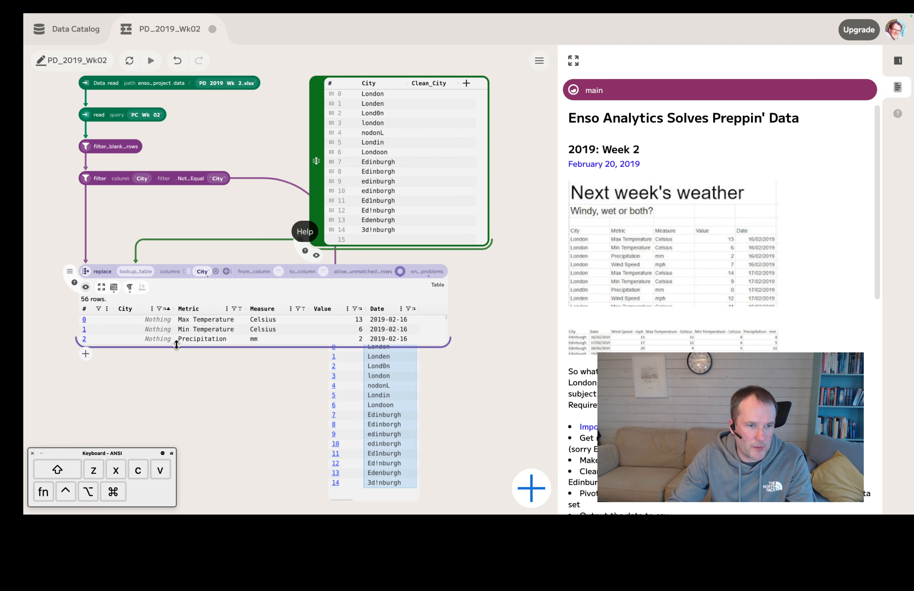
drag(176, 344, 181, 399)
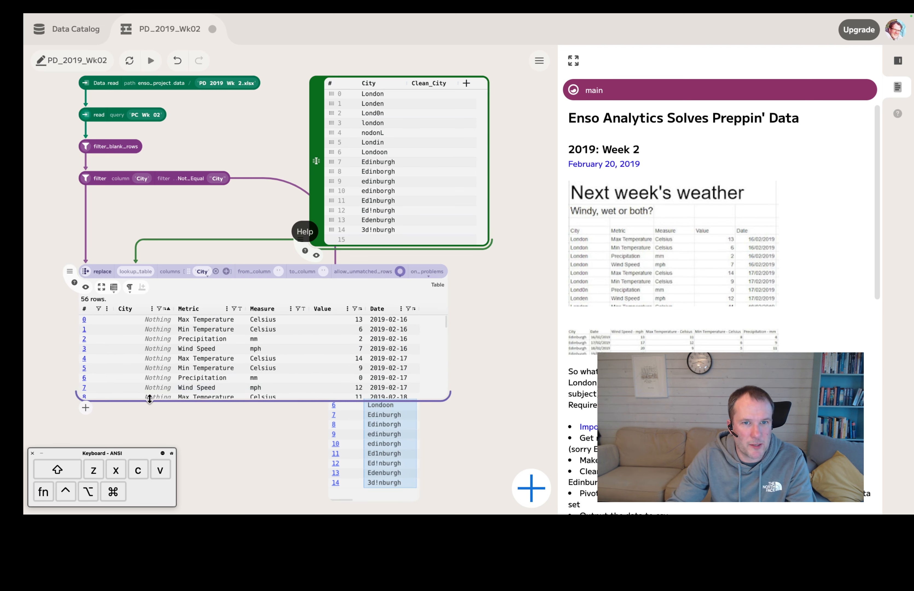
drag(153, 413, 154, 428)
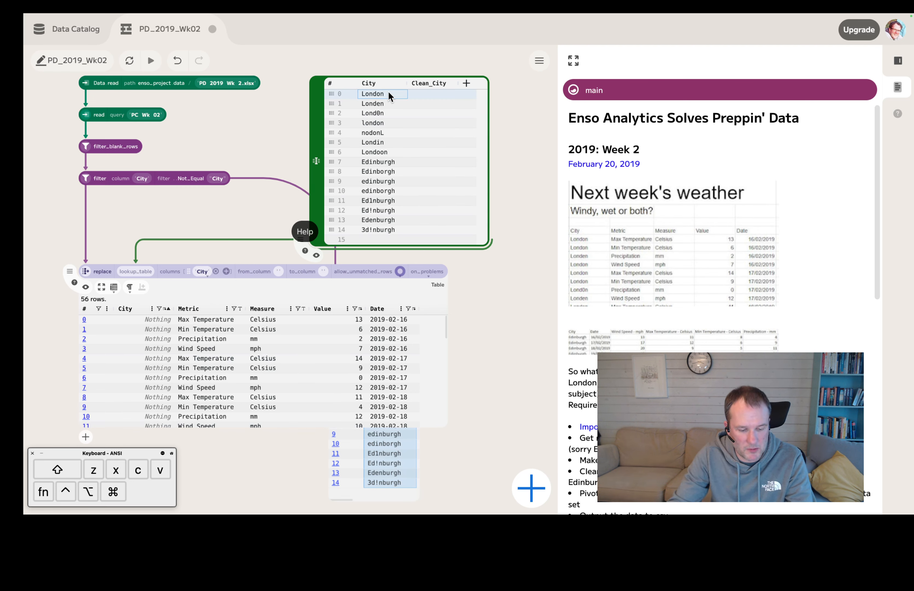
Step: Fill Clean_City with London for every London spelling variant in rows 0 to 6 of the lookup table
key(super)
click(438, 93)
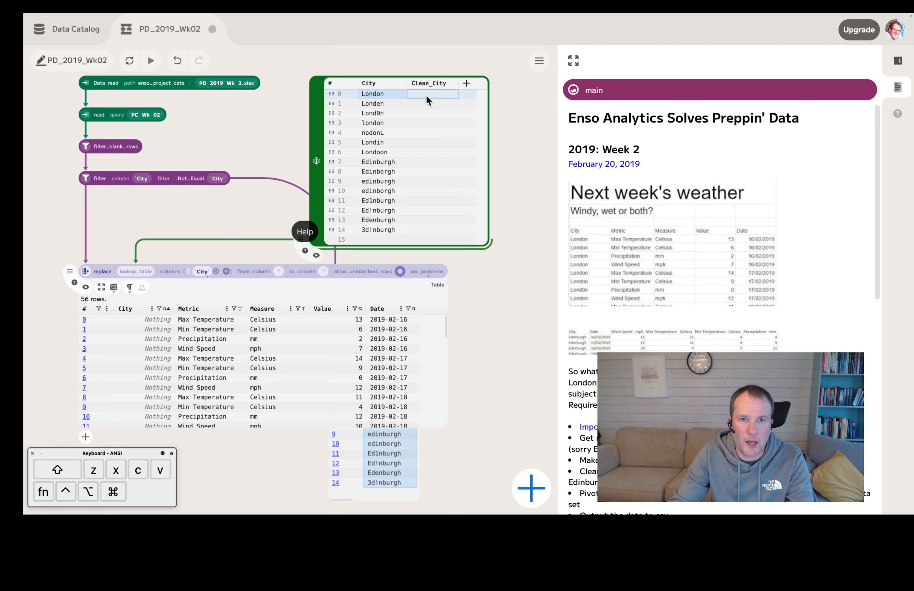
text(London)
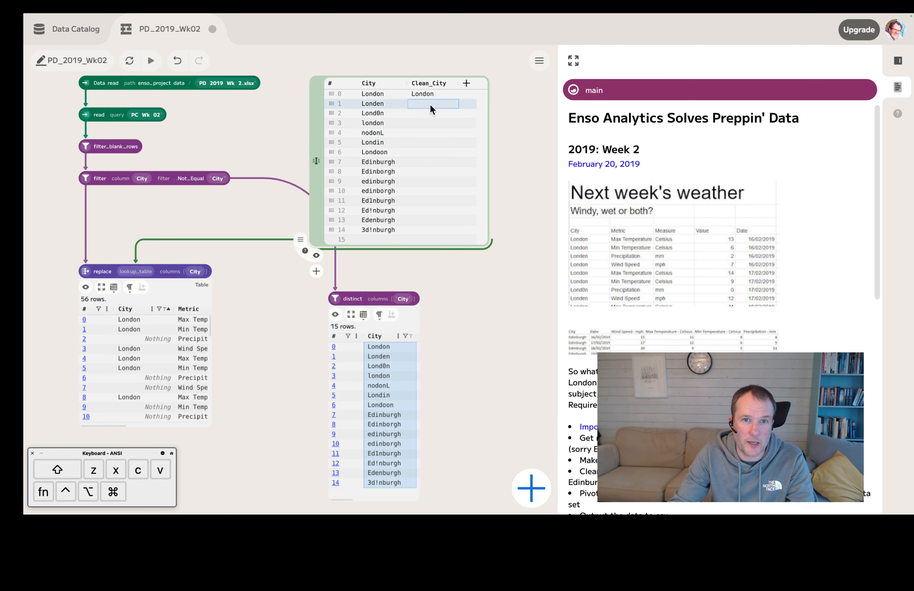
text(London)
click(427, 112)
text(London)
click(424, 123)
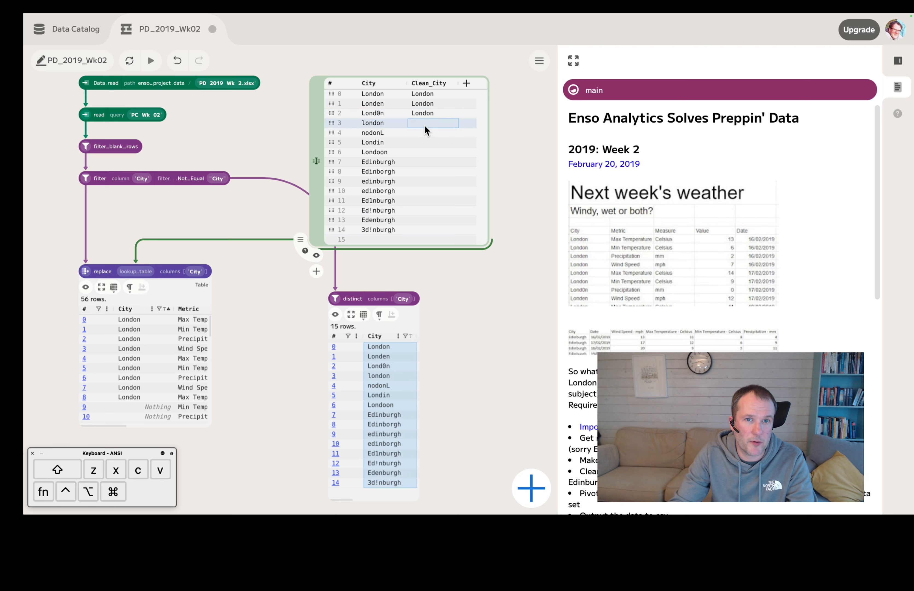
text(London)
click(424, 132)
text(London)
click(432, 142)
key(super+v)
click(429, 152)
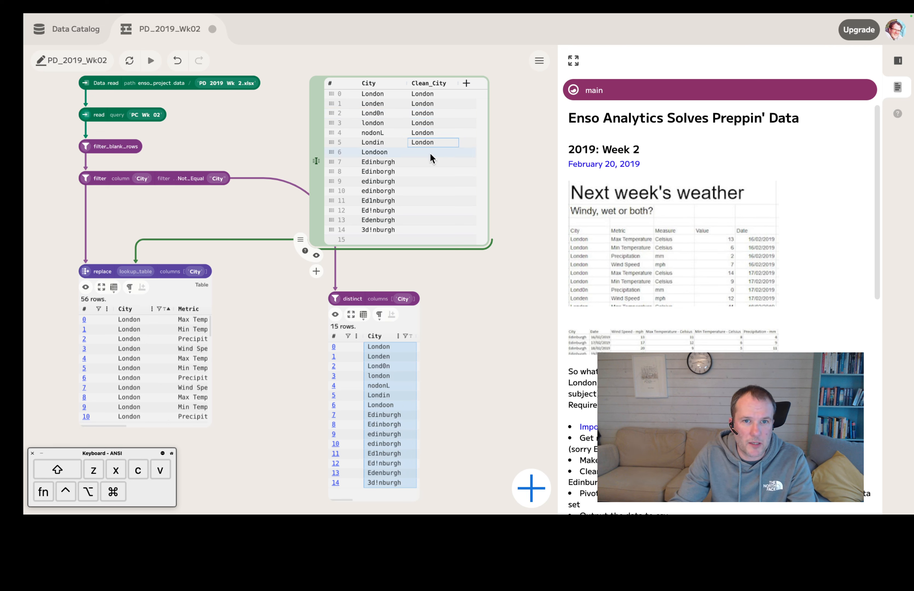
key(super+v)
Step: Fill Clean_City with Edinburgh for the variants in rows 7 to 14, and delete the stray one-row table pasted on the canvas
click(377, 164)
key(super+c)
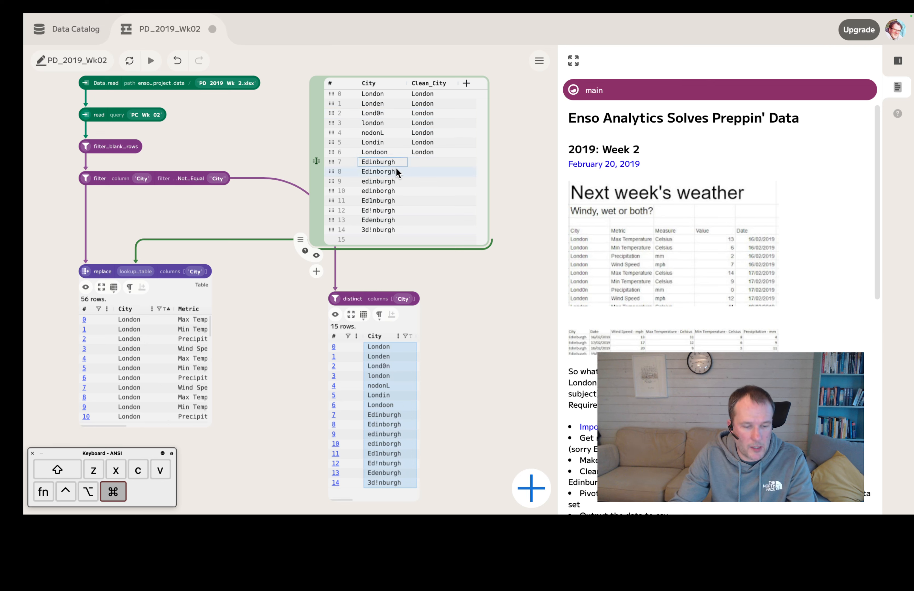
click(432, 162)
key(super+v)
click(432, 171)
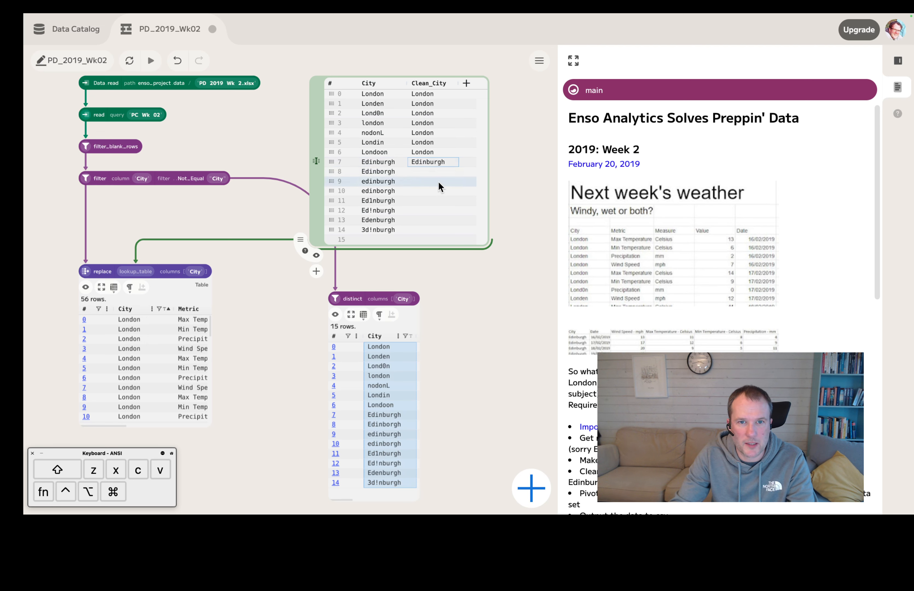
key(super+v)
click(430, 180)
key(super+v)
click(432, 190)
key(super+v)
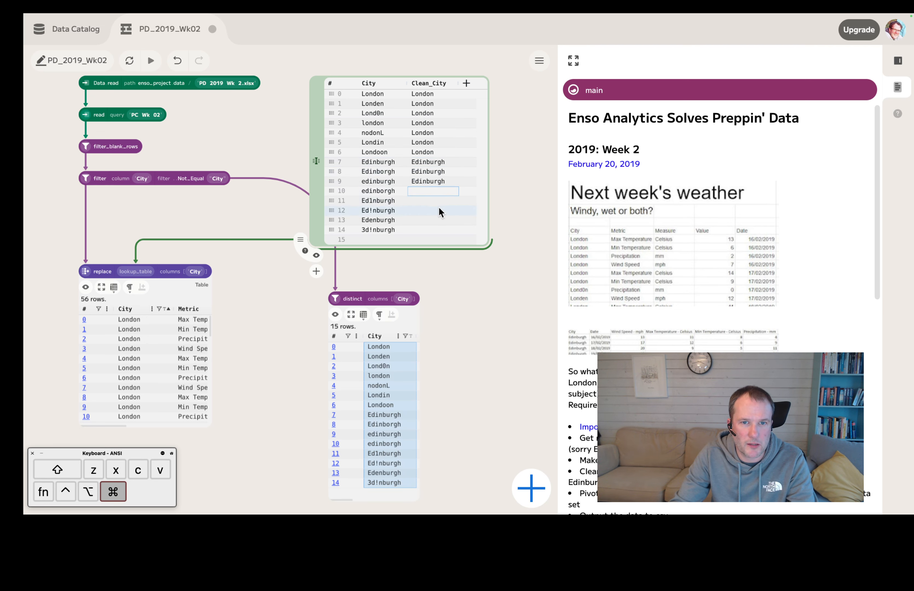
click(433, 200)
key(super+v)
click(431, 211)
key(super+v)
click(433, 220)
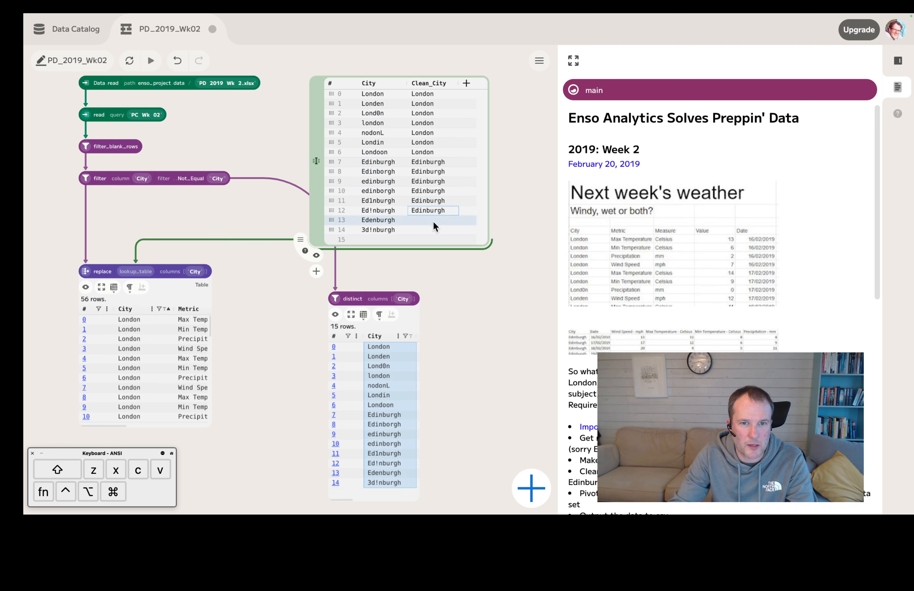
key(super+v)
click(428, 229)
key(super+v)
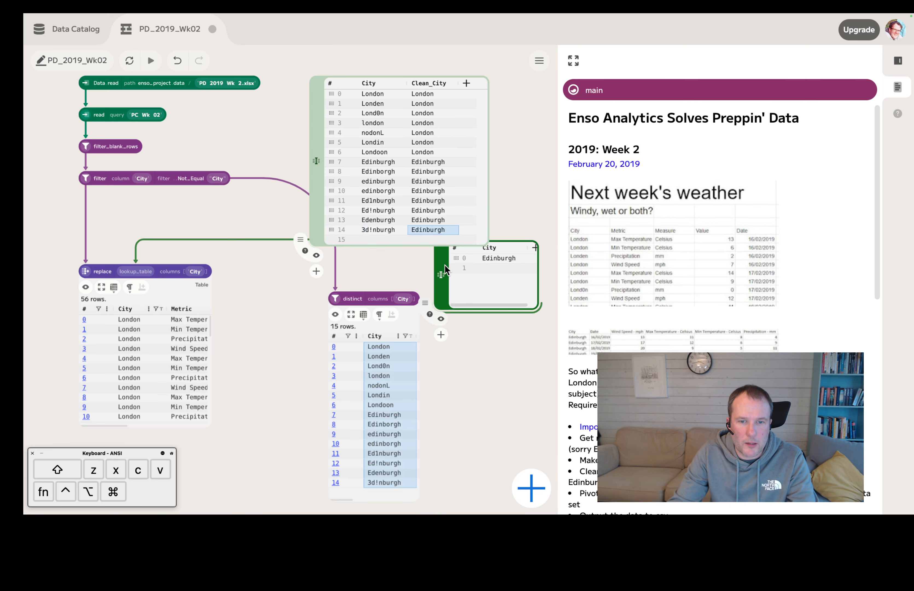
click(445, 265)
key(Delete)
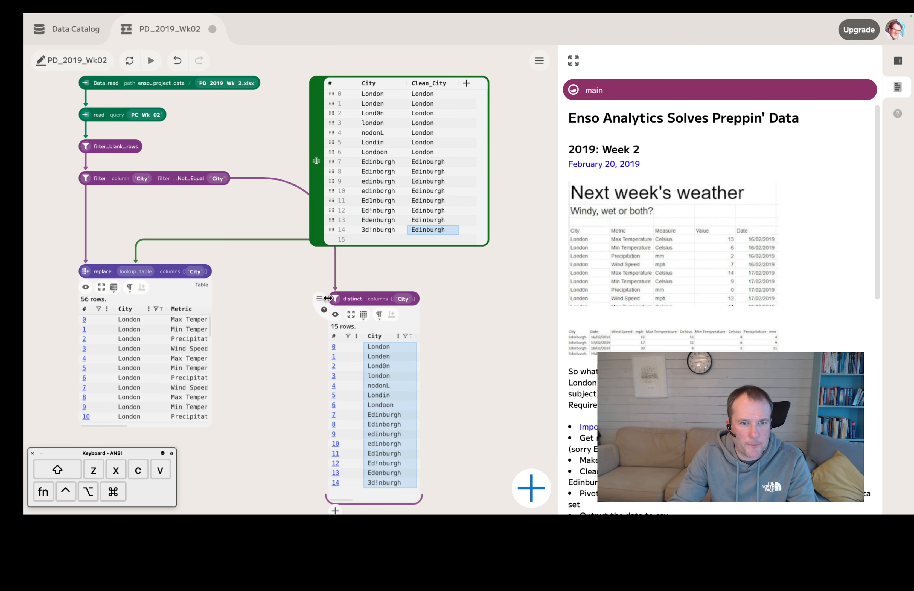
Step: Move the replace component up, feed its output into the distinct component, refresh the workflow, and resize the distinct preview
drag(91, 267, 88, 219)
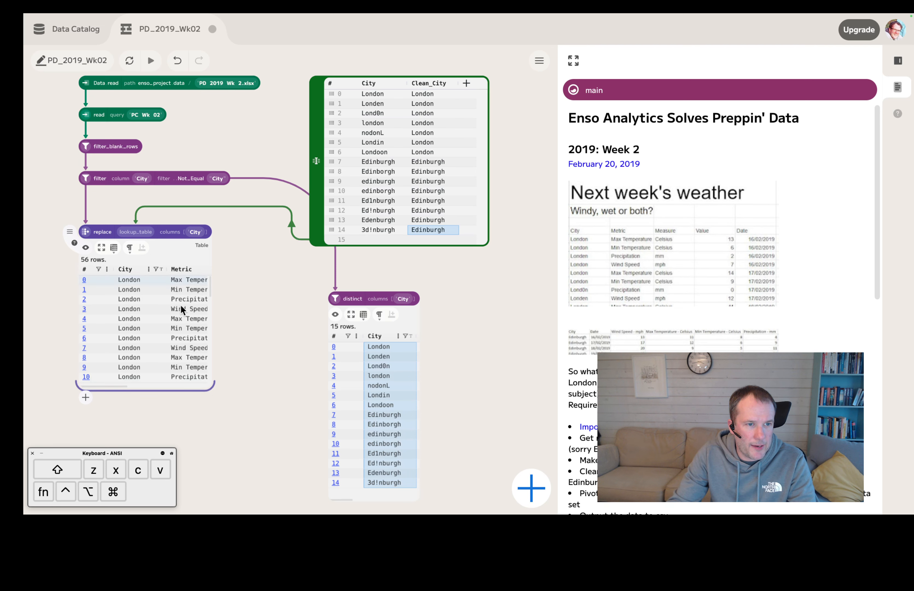
drag(179, 391, 341, 297)
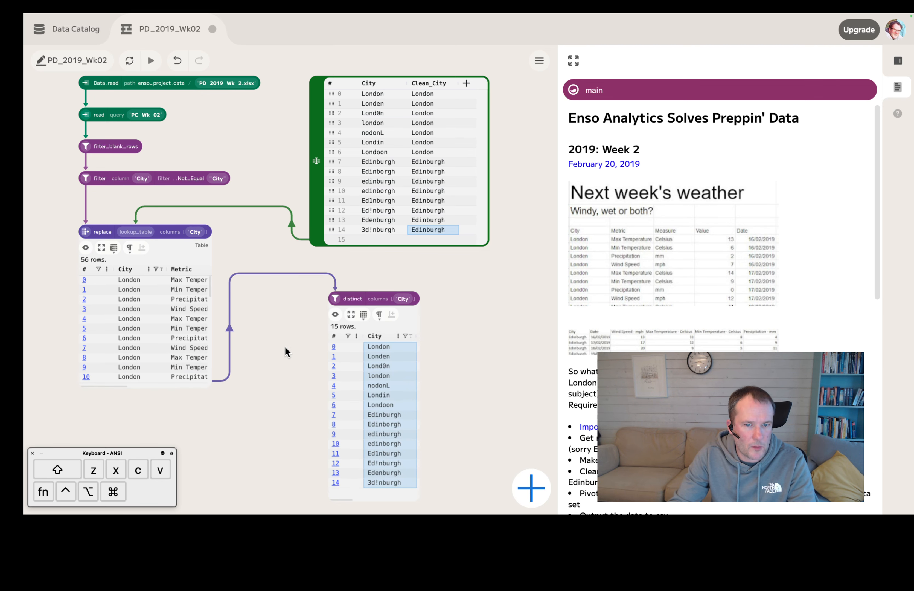
click(130, 61)
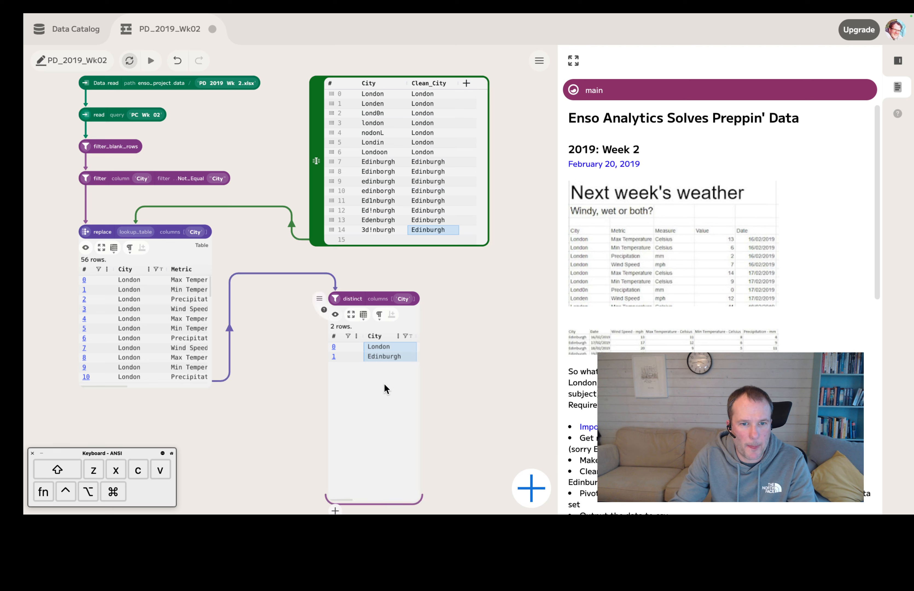
drag(419, 499, 470, 382)
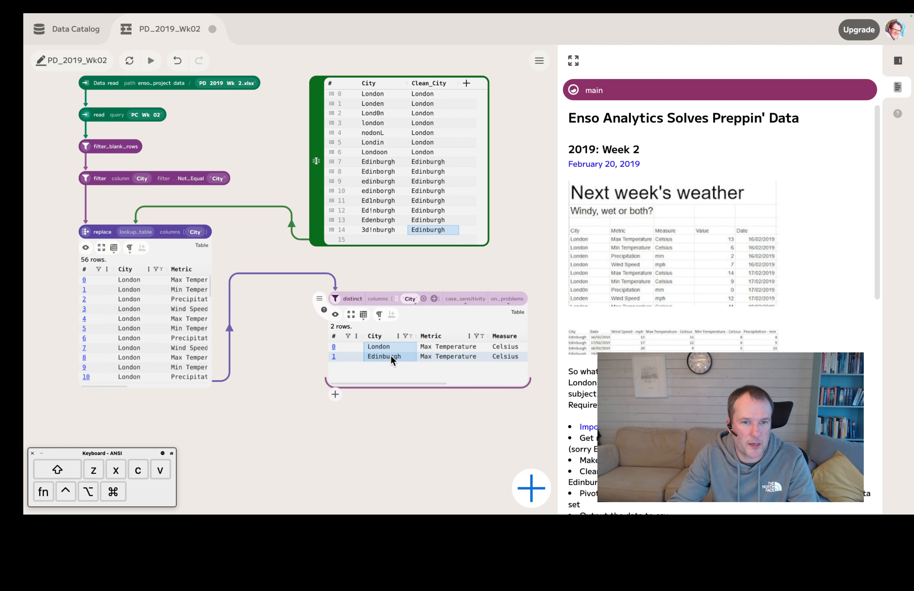
Step: Check the challenge requirements, then delete the distinct component and move the city lookup table higher on the canvas
click(335, 316)
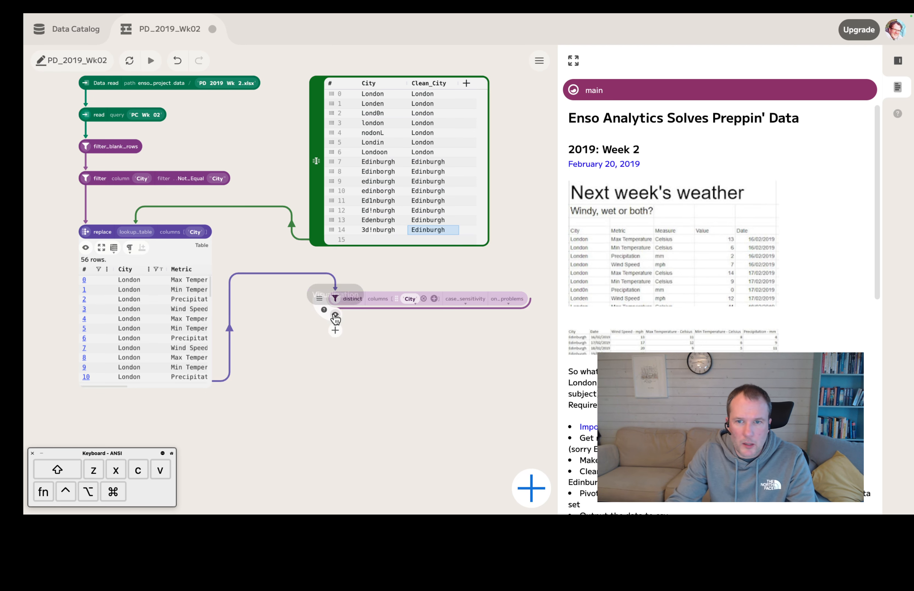
scroll(720, 246, down, 7)
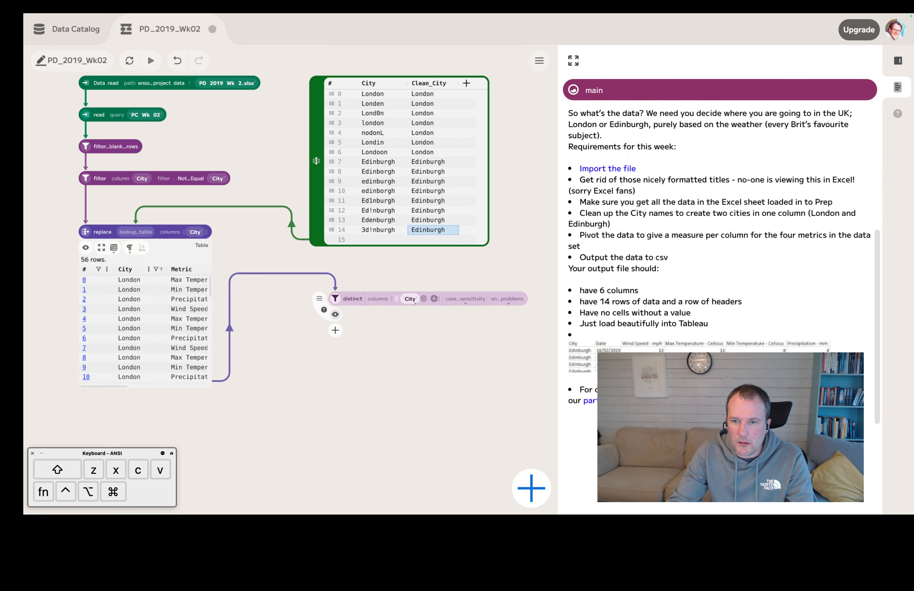
scroll(718, 262, down, 2)
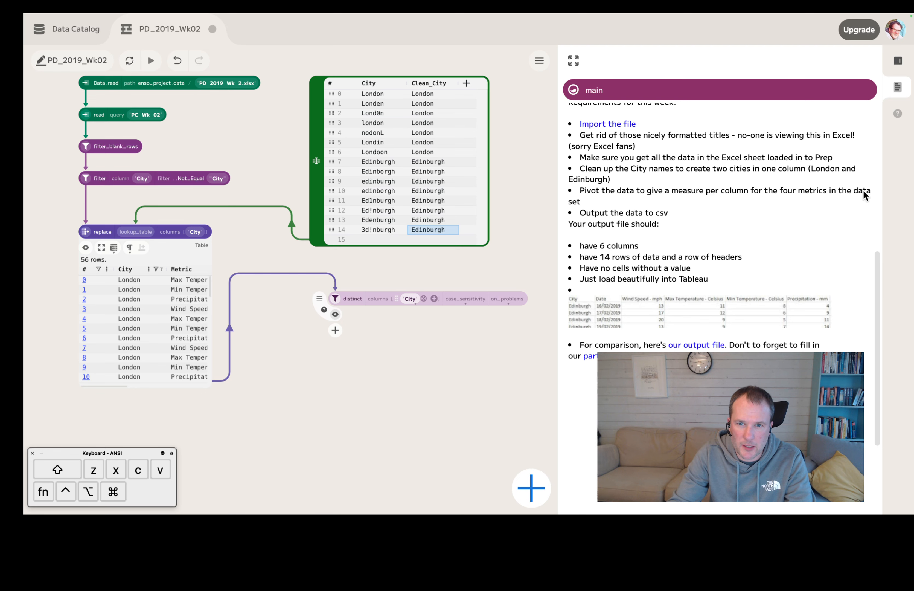
scroll(863, 190, down, 1)
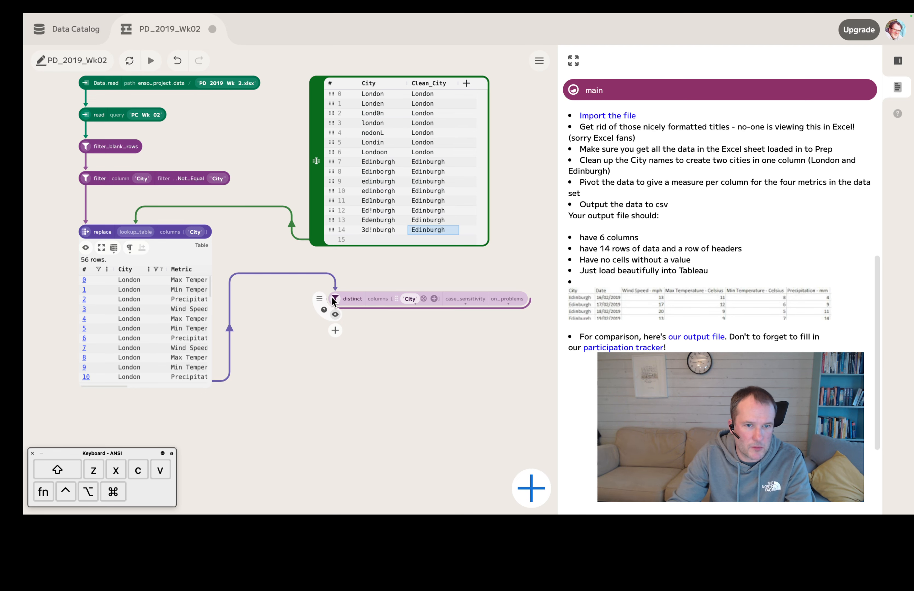
key(Delete)
drag(316, 199, 305, 159)
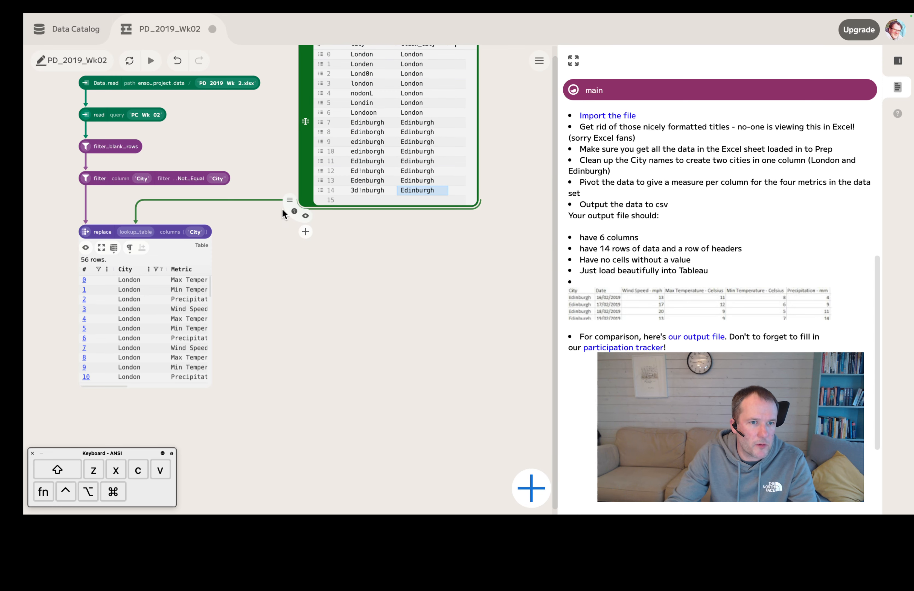
Step: Add a set component fed by the output of the replace component
click(257, 312)
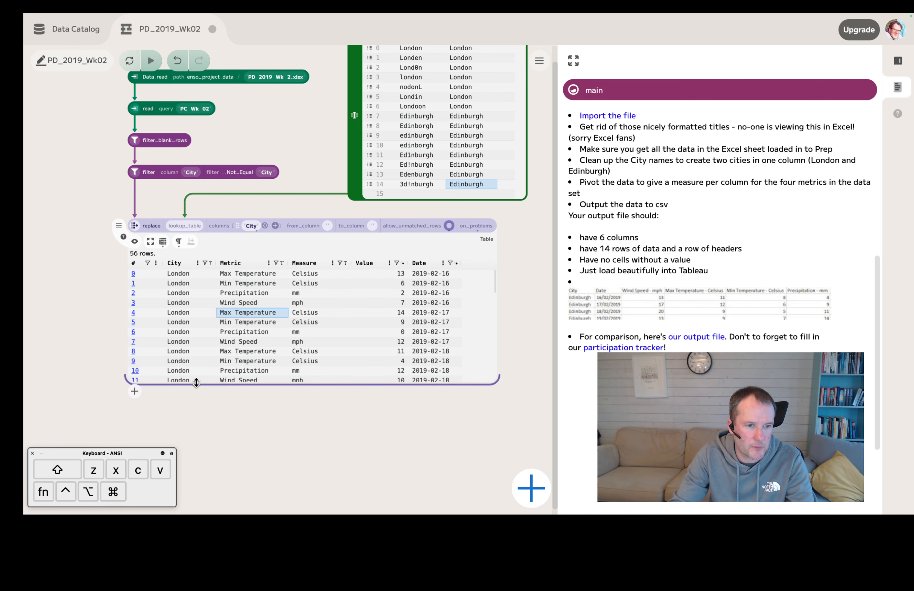
click(134, 326)
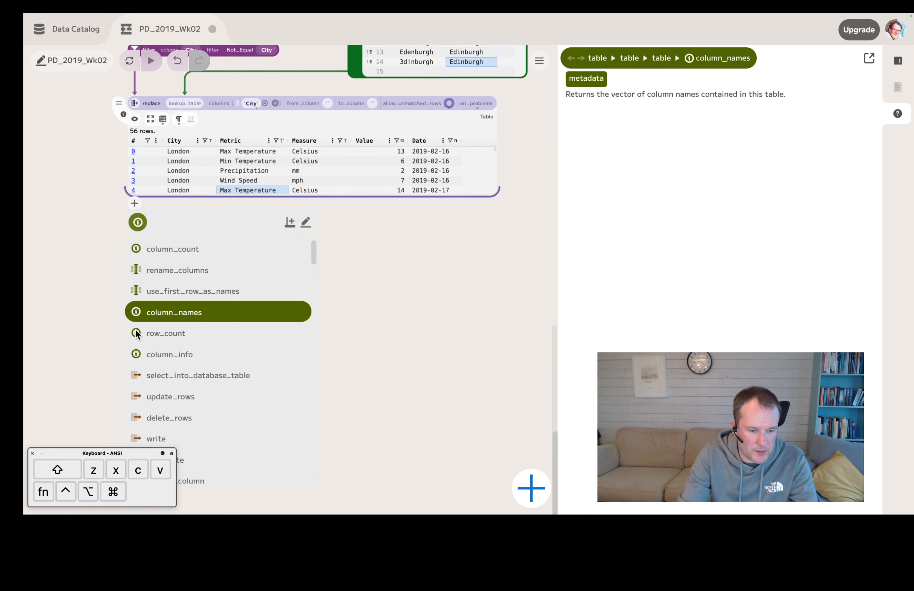
text(set)
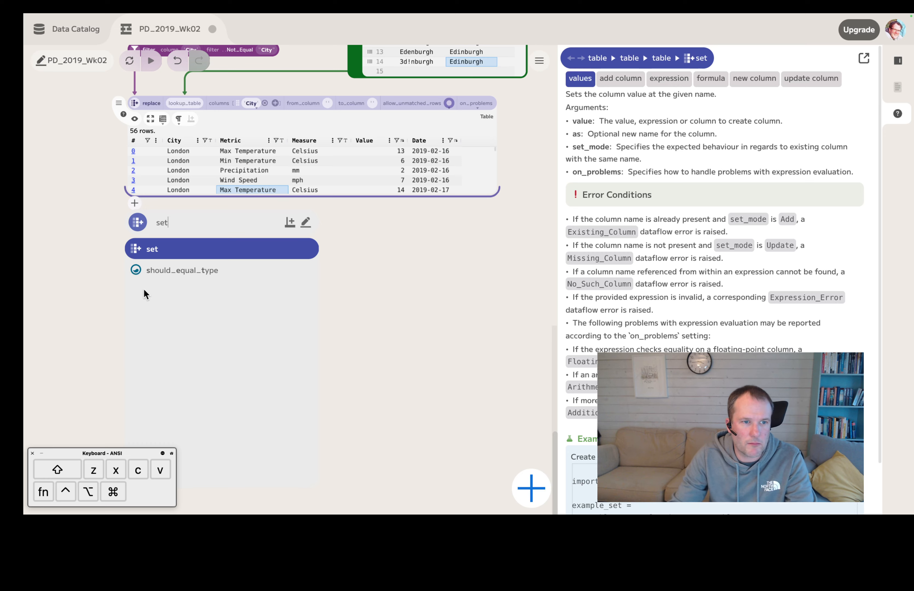
click(152, 249)
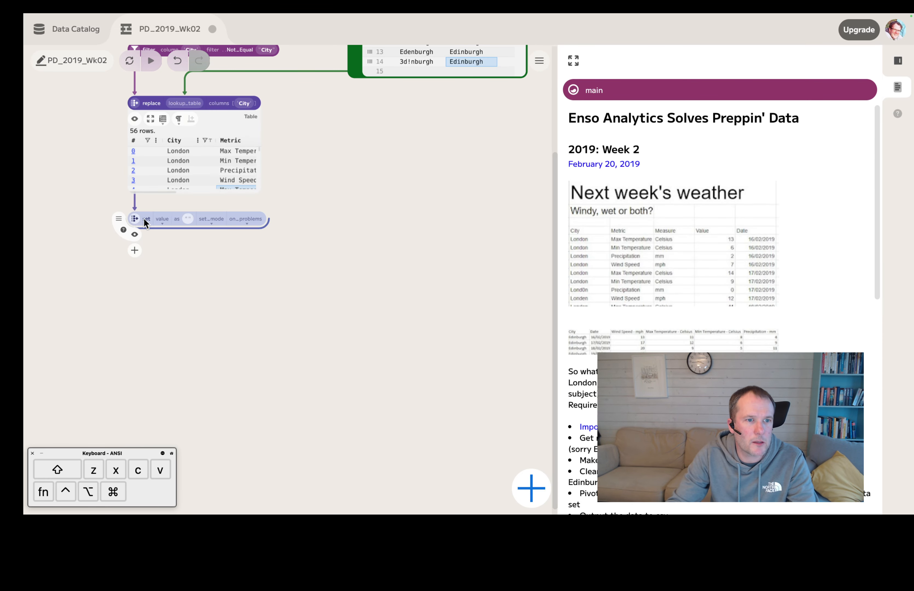
click(259, 170)
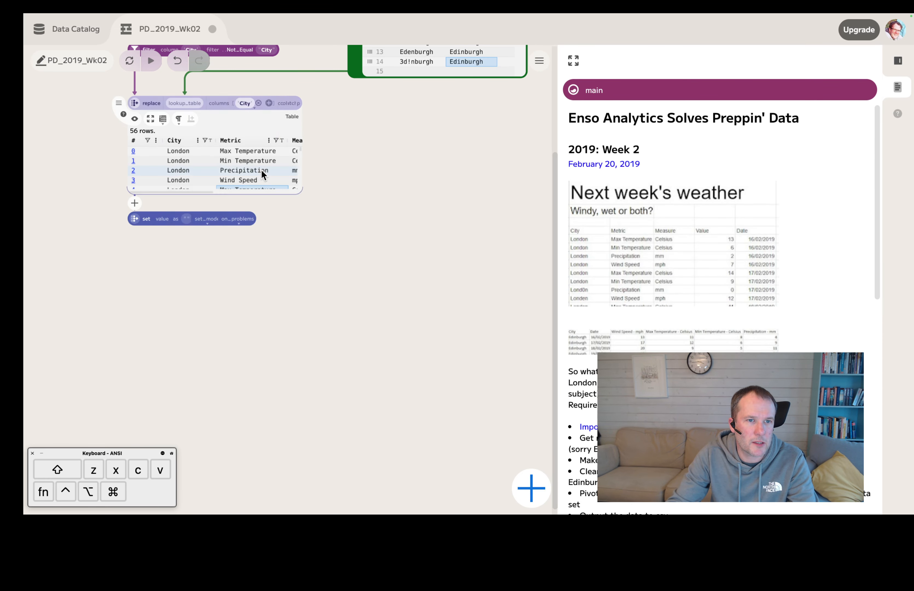
click(146, 218)
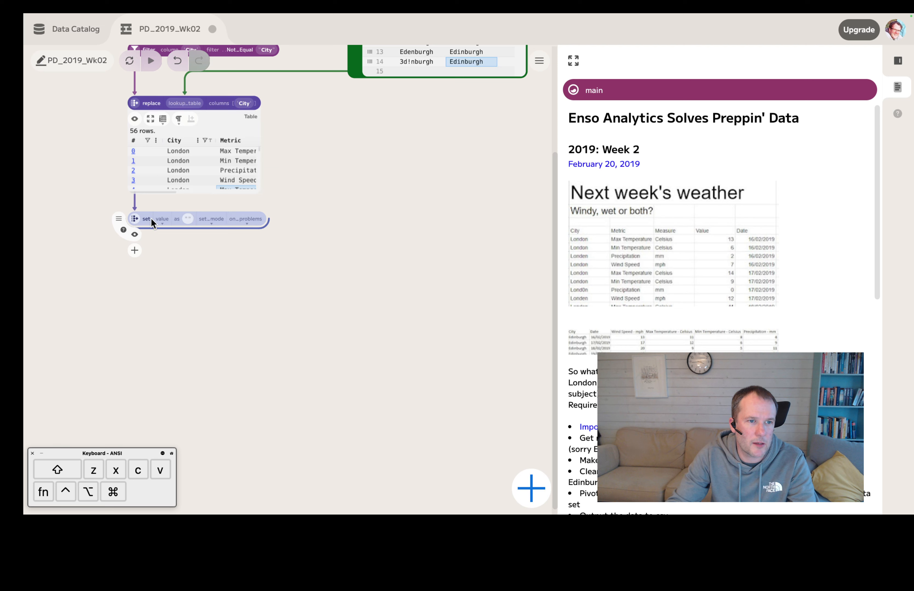
Step: Give the set component an expression value of [Metric]+" - "+[Measure]
click(163, 222)
click(169, 244)
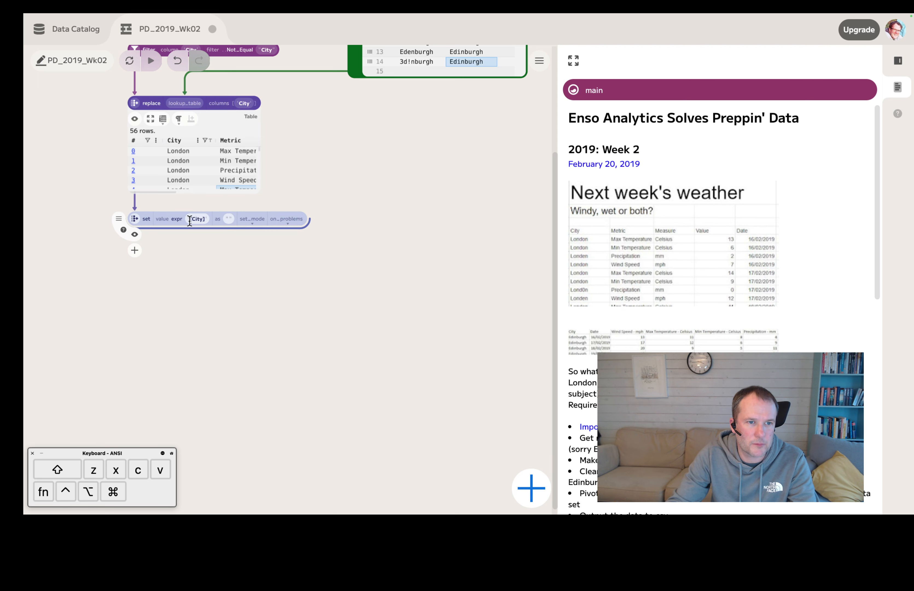
text(Metric])
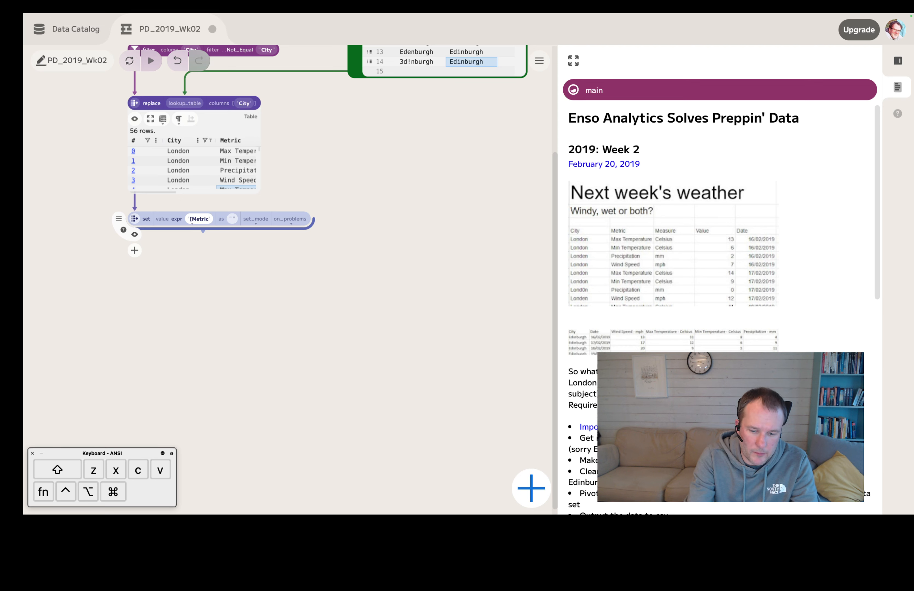
text(+)
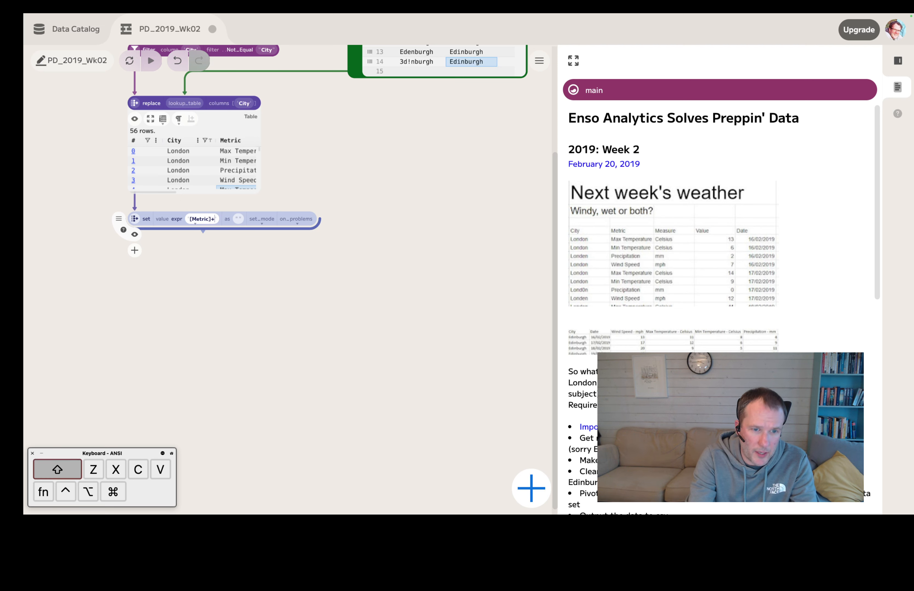
text(")
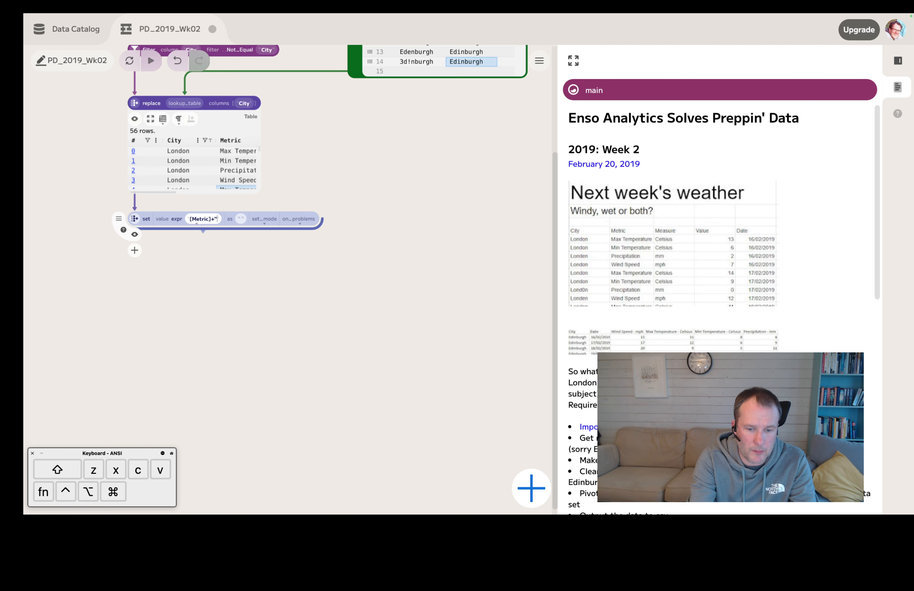
text( - ")
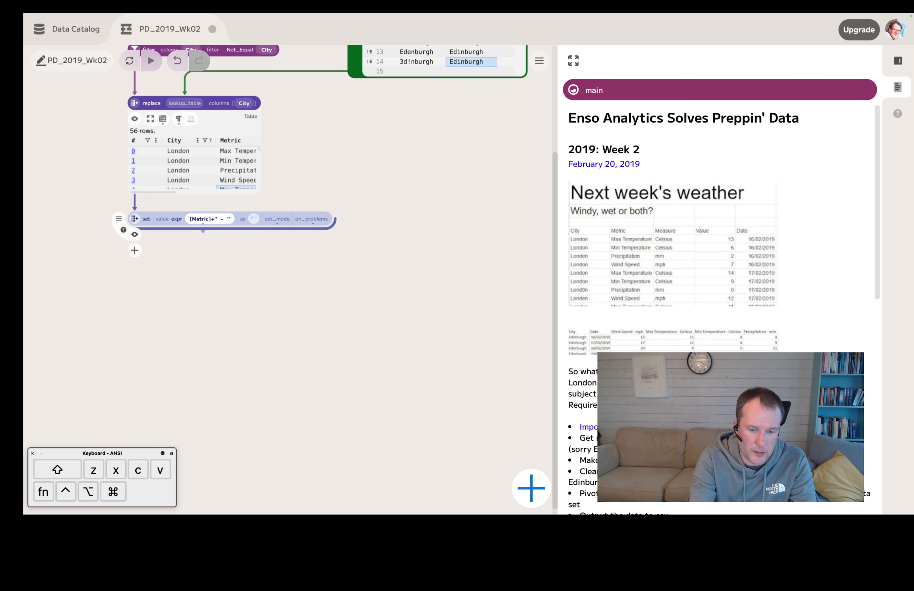
text(+[Measu)
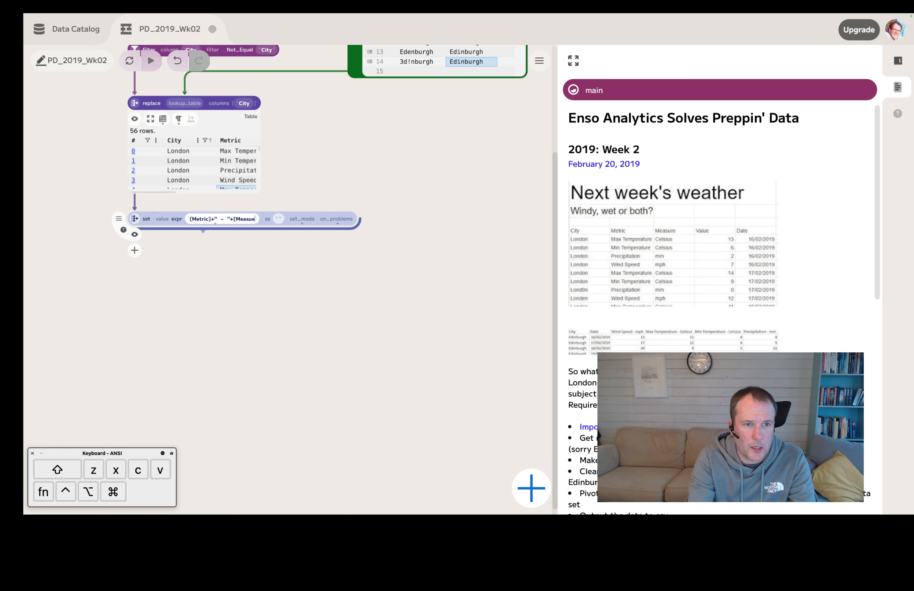
text(re)
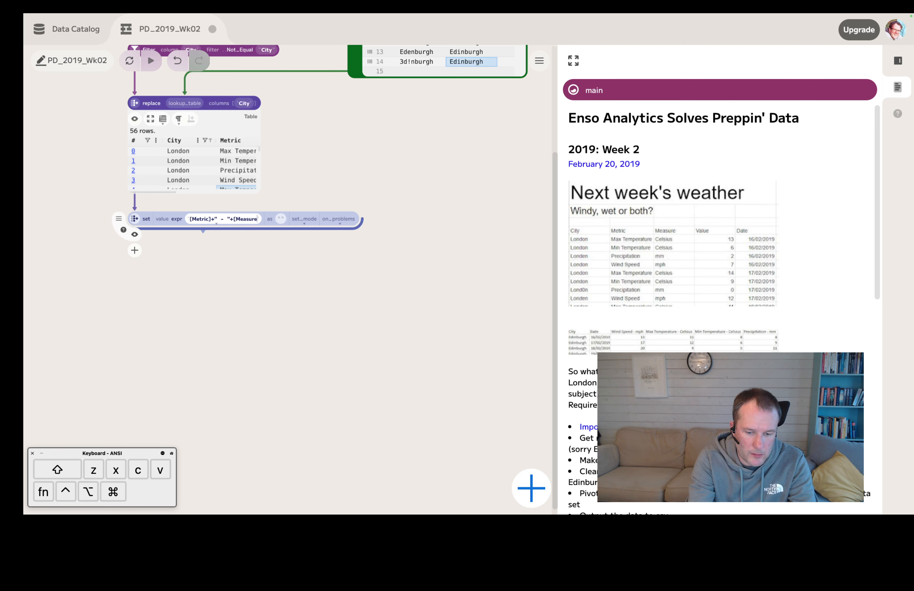
Step: Name the set component's new column Header and widen its preview to show that column
click(284, 220)
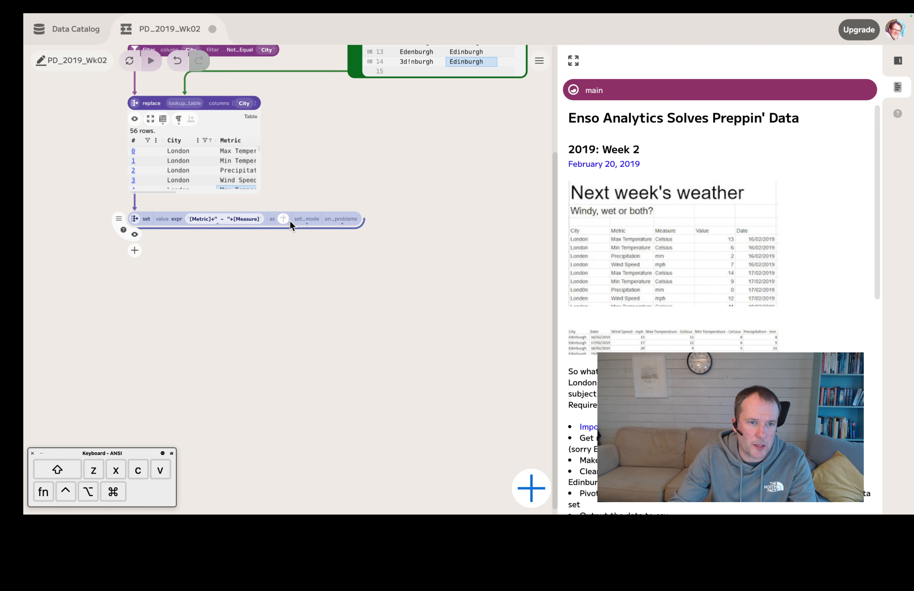
text(Header)
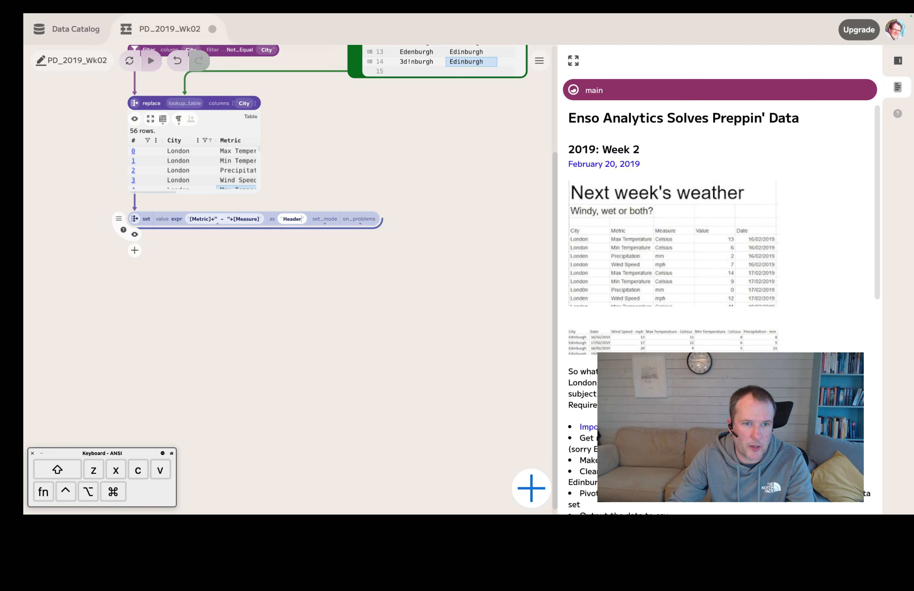
key(Return)
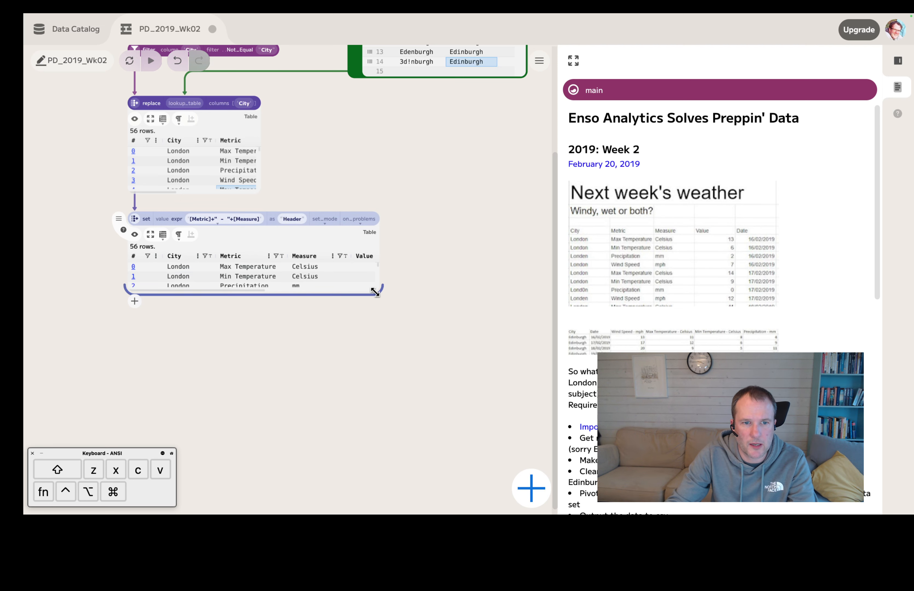
drag(384, 275, 529, 293)
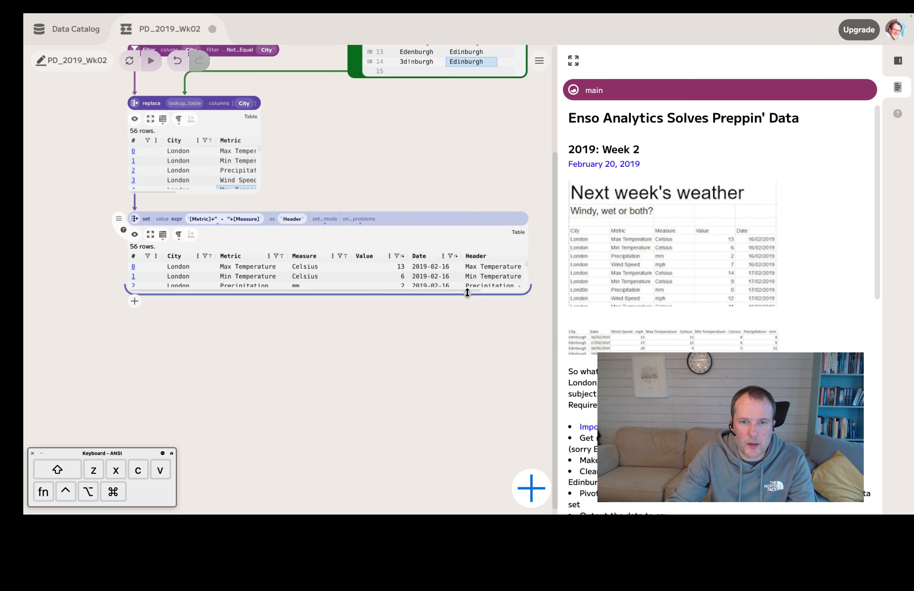
scroll(464, 294, right, 3)
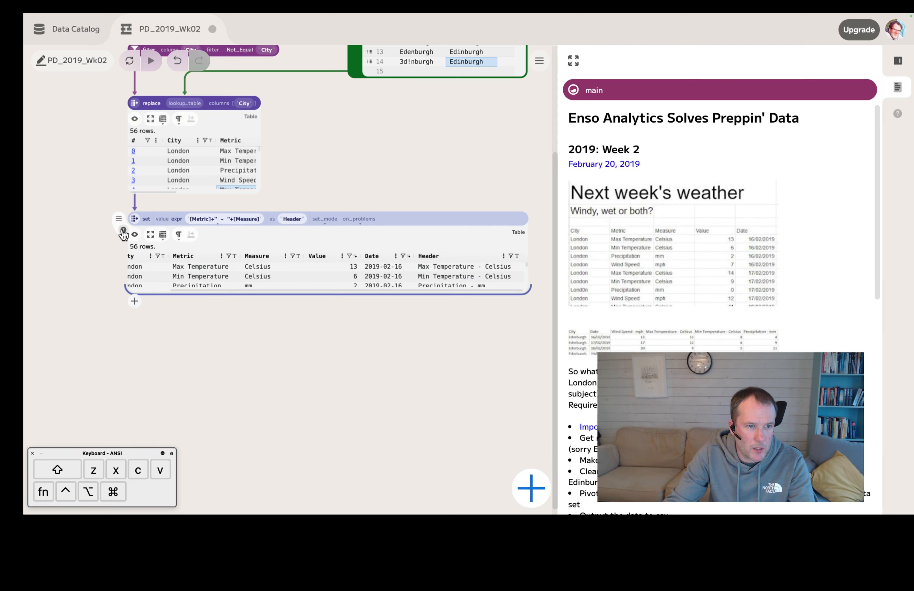
Step: Hide the previews of the set and replace components and move set up directly beneath replace
click(135, 235)
drag(444, 147, 412, 236)
scroll(411, 238, down, 3)
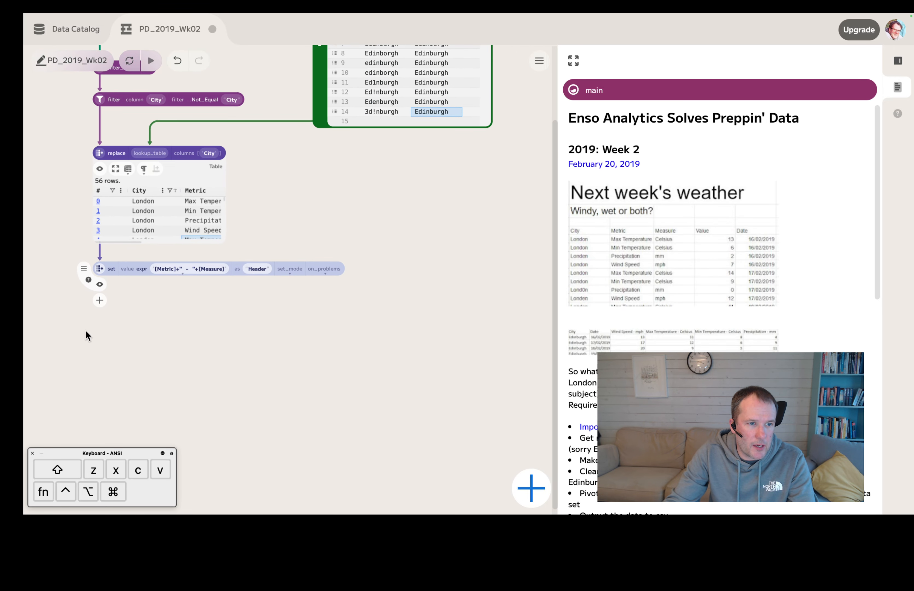
click(100, 169)
drag(95, 265, 96, 180)
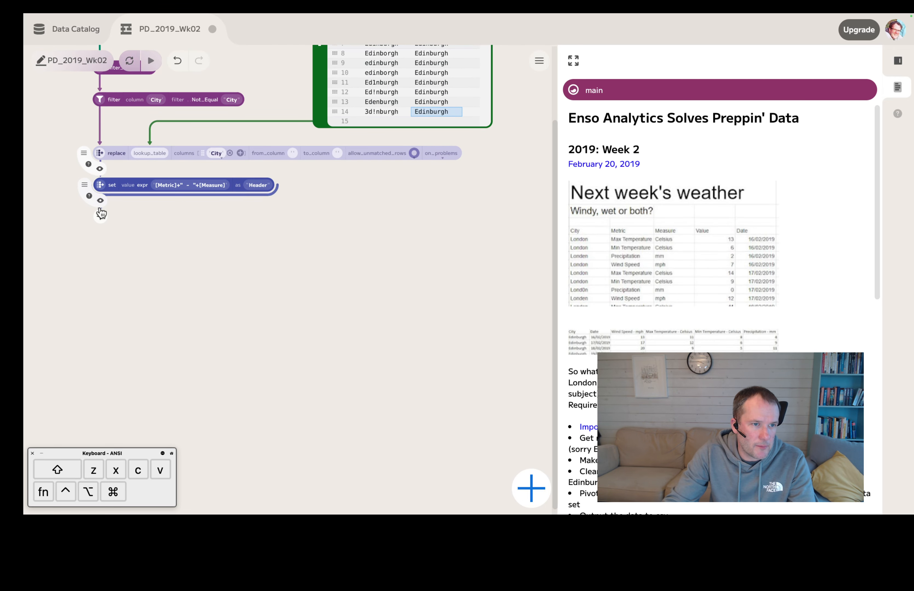
Step: Add a cross_tab component after the set component and group it by City and Date
click(100, 217)
text(cros)
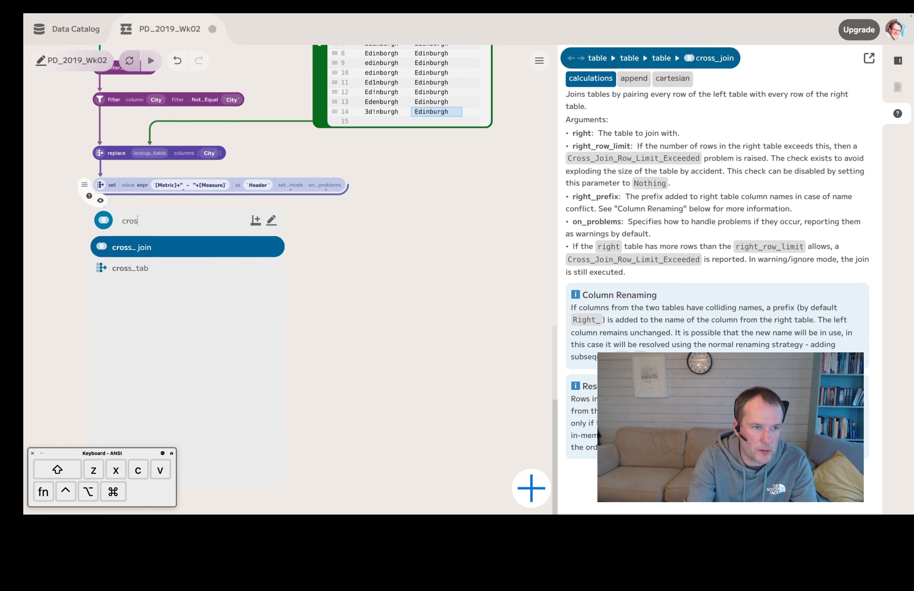
click(130, 270)
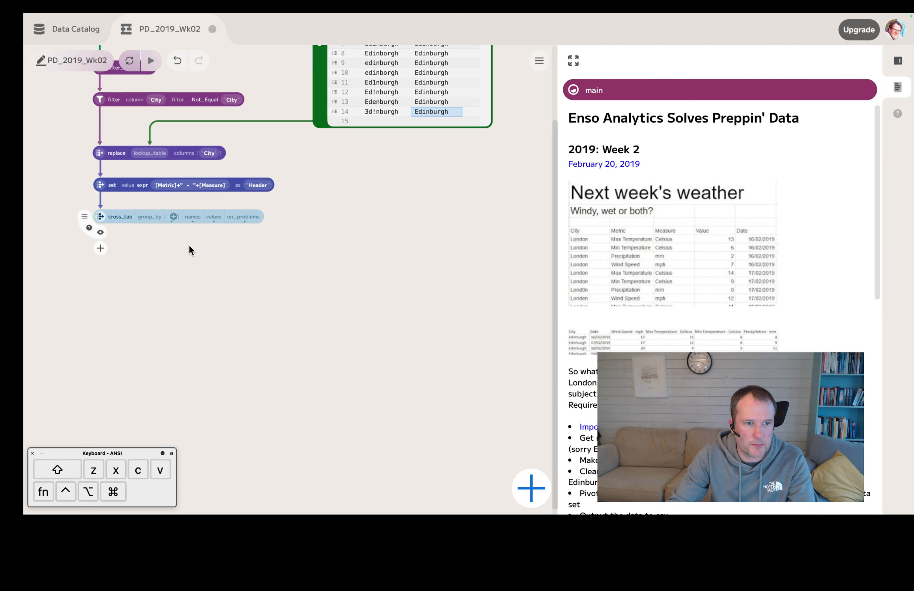
click(174, 217)
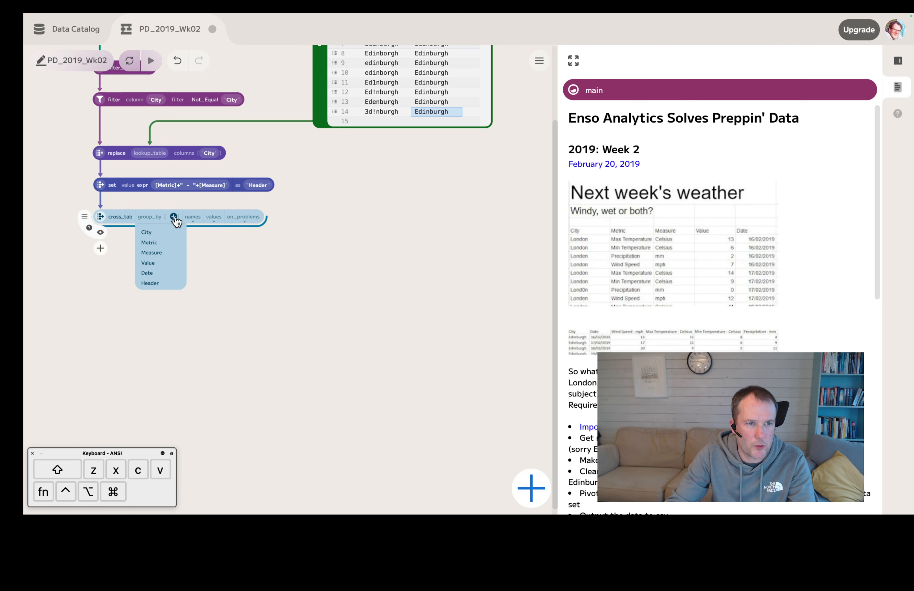
click(161, 235)
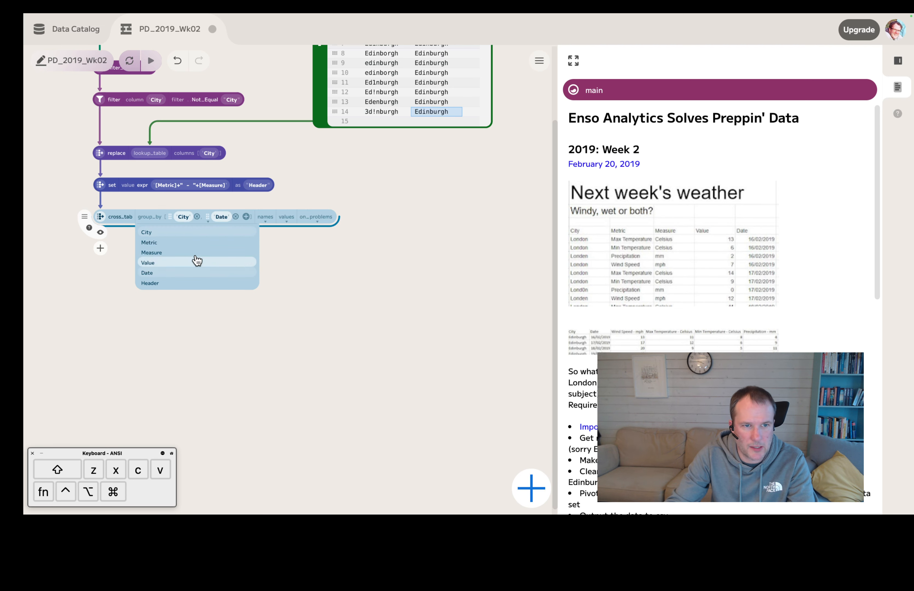
click(164, 273)
Step: Set the cross_tab names to Header and its values to the Sum of Value, and enlarge its output preview
click(266, 217)
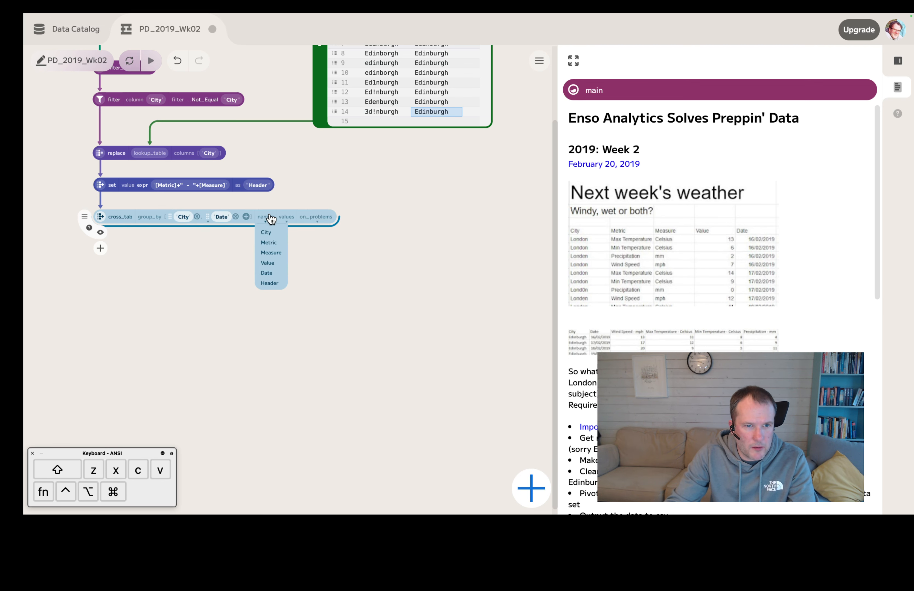
click(270, 283)
click(316, 217)
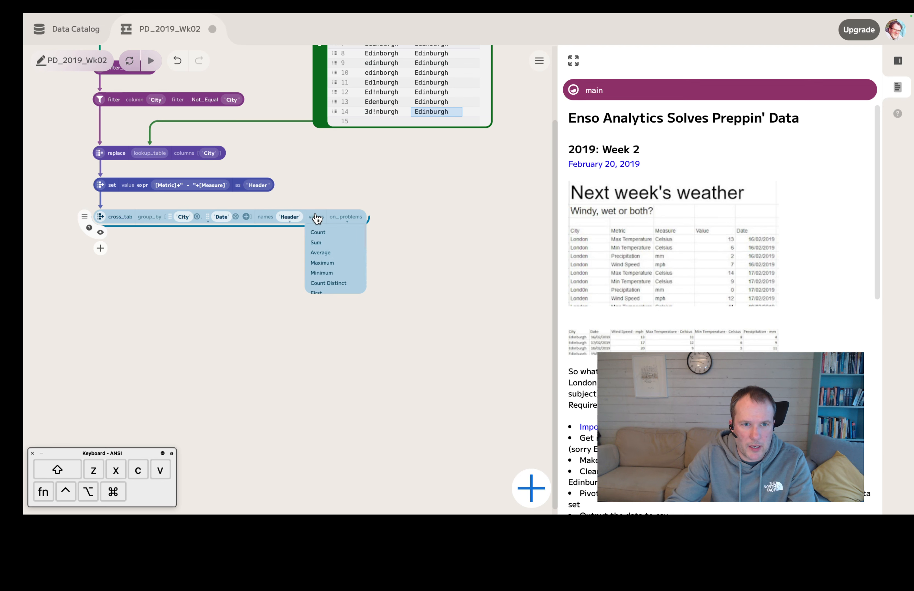
click(324, 244)
click(355, 219)
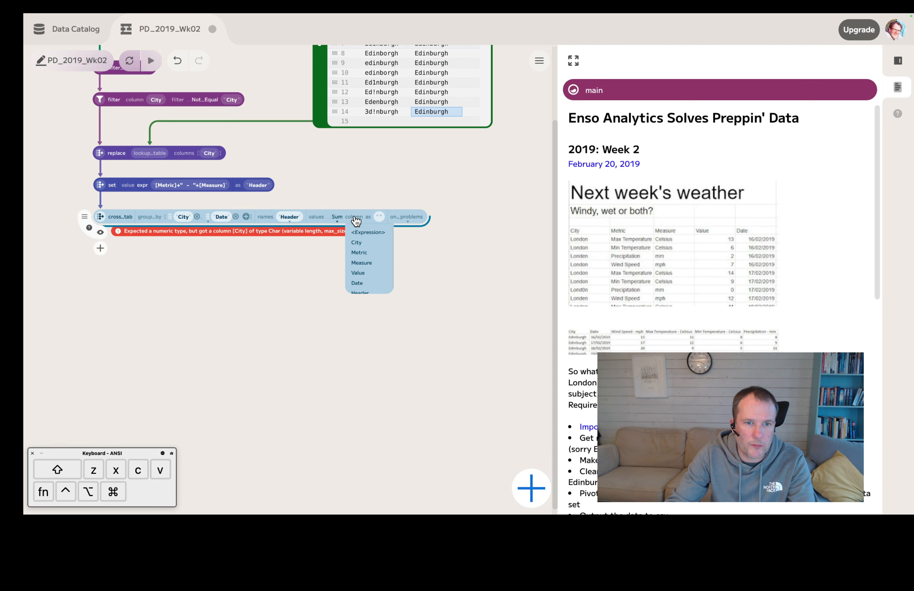
click(366, 273)
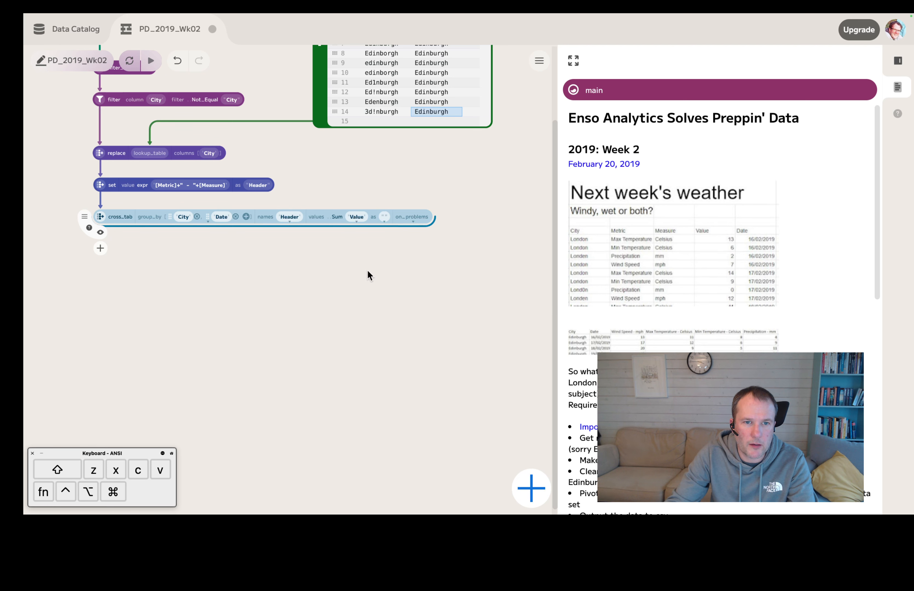
click(100, 232)
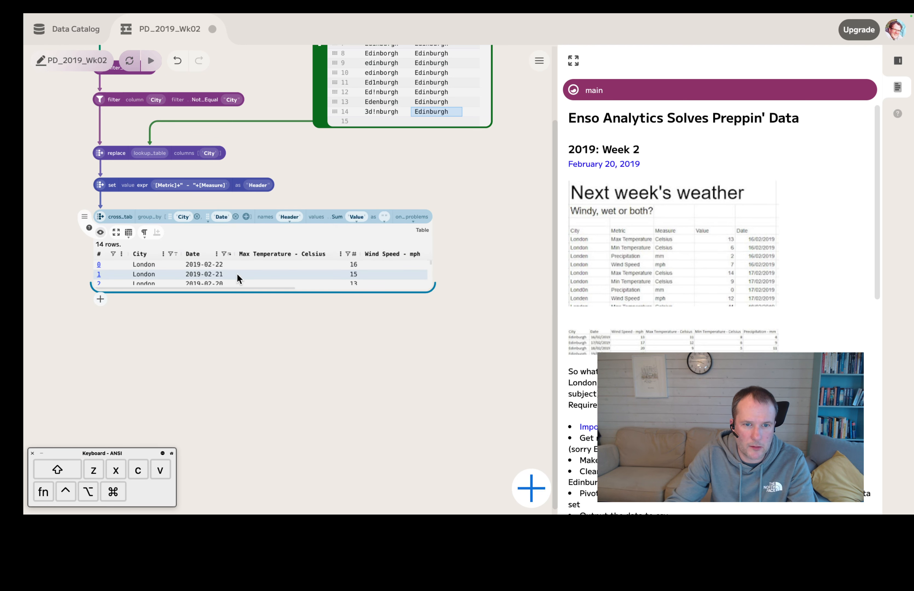
drag(430, 288, 543, 391)
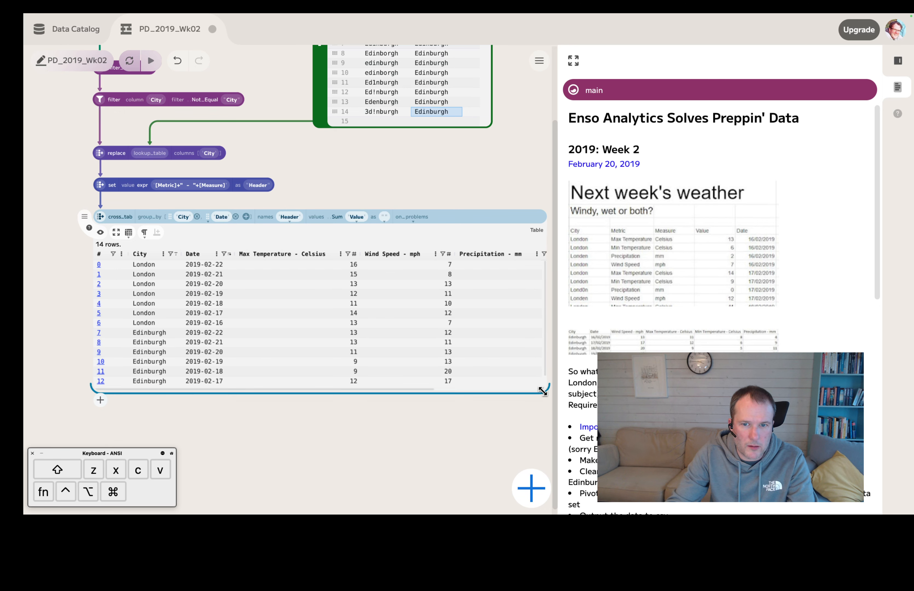
Step: Widen the cross_tab output preview so that it shows more of the pivoted metric columns
scroll(499, 408, right, 4)
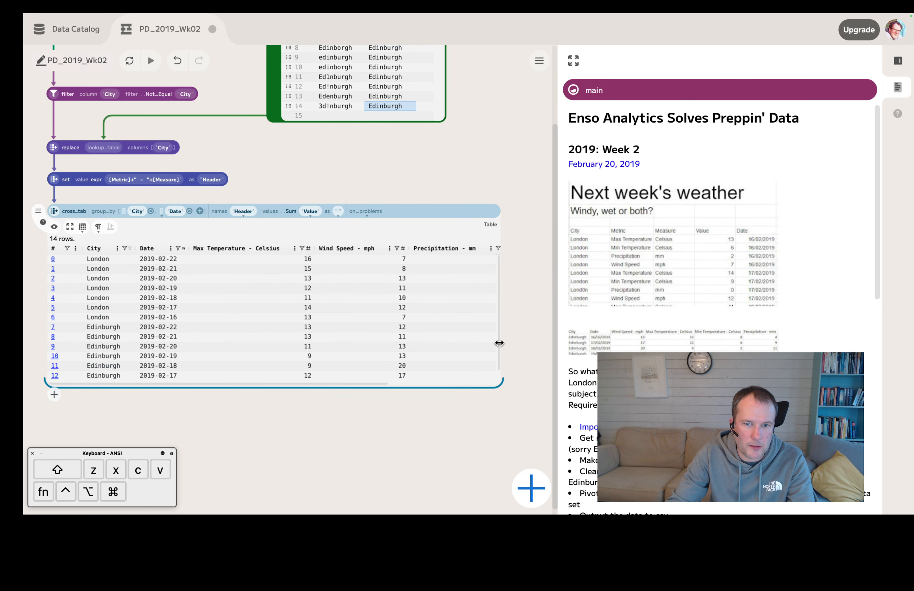
drag(499, 343, 545, 343)
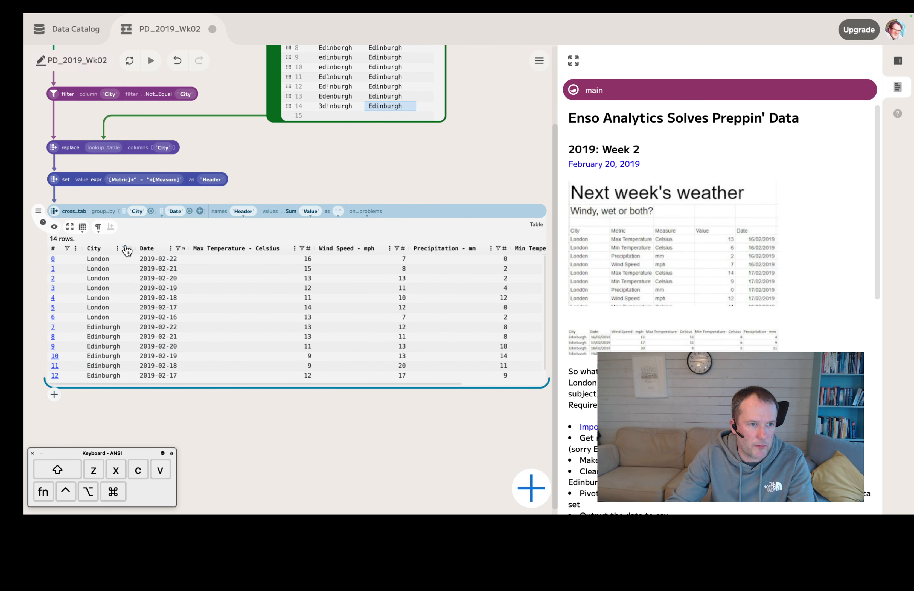
Step: Check the cross_tab output's rows and columns against the output file requirements in the challenge description, and review the workflow above it
scroll(694, 345, down, 10)
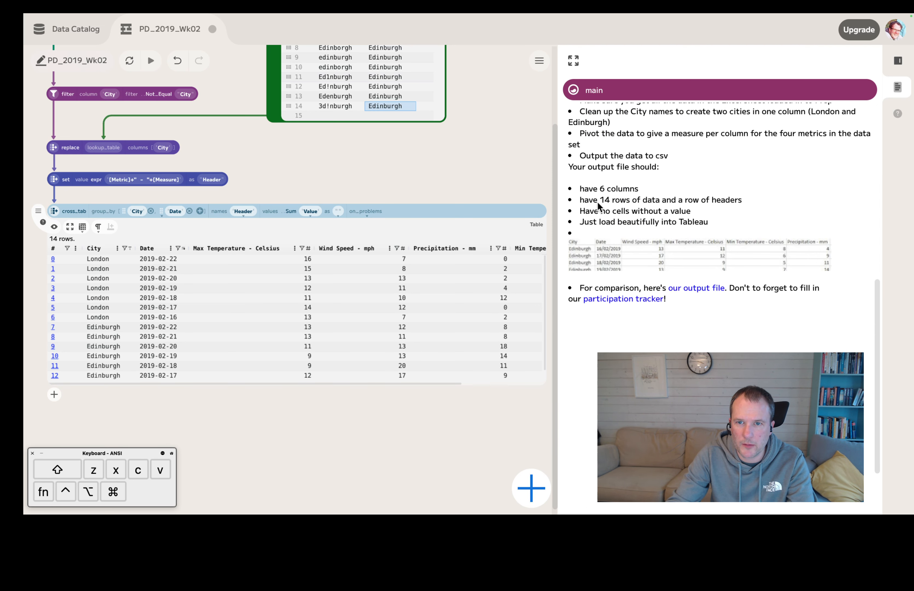
scroll(605, 206, down, 1)
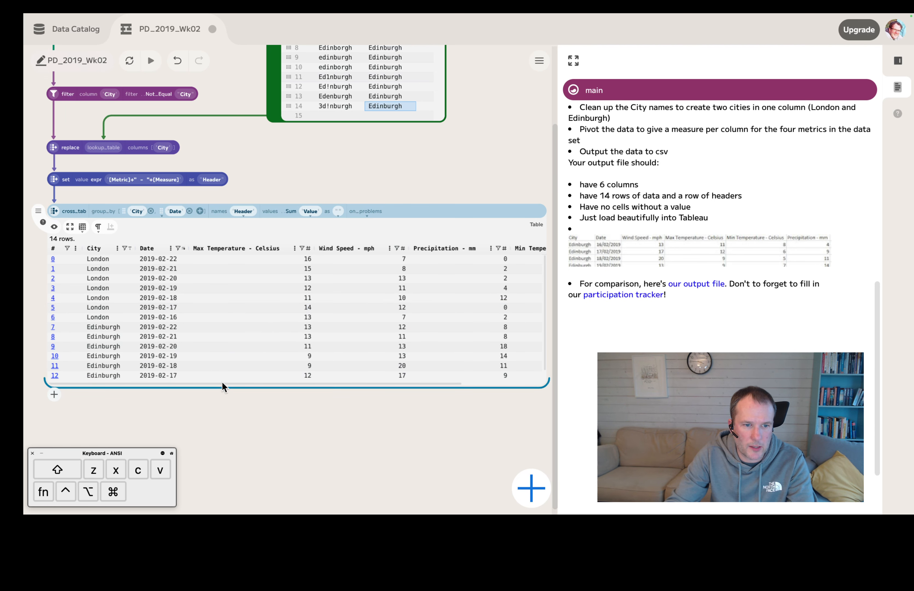
drag(223, 384, 316, 332)
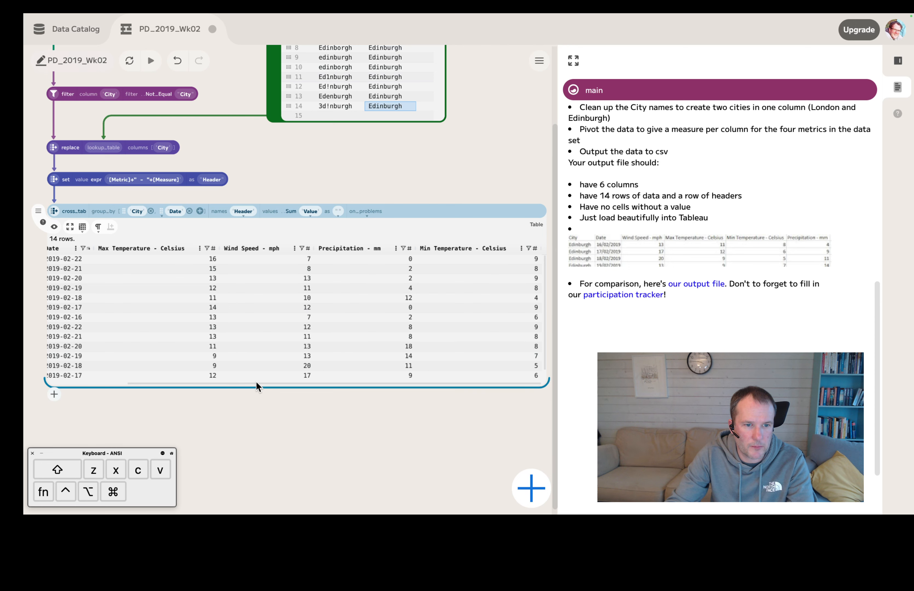
drag(257, 386, 192, 387)
scroll(347, 162, up, 1)
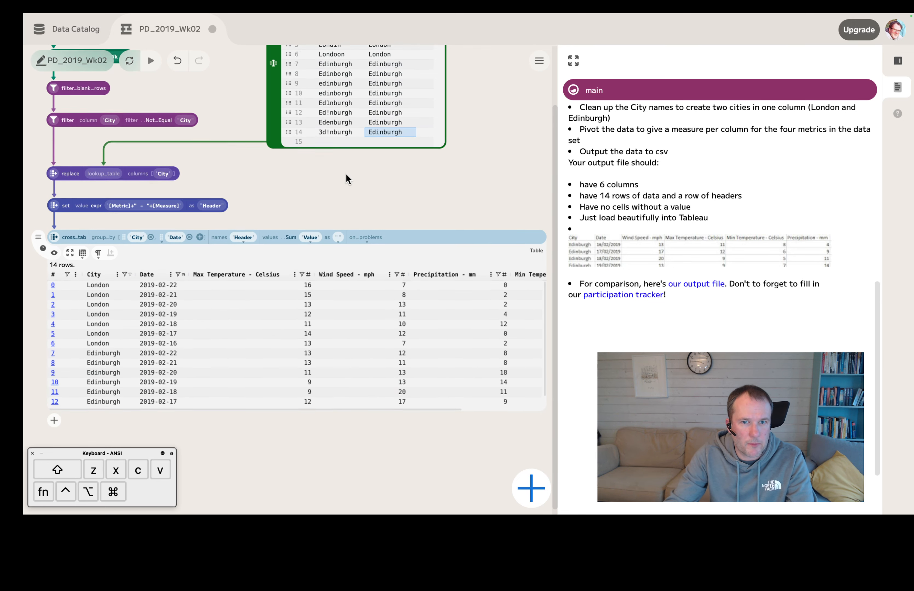
scroll(347, 179, up, 2)
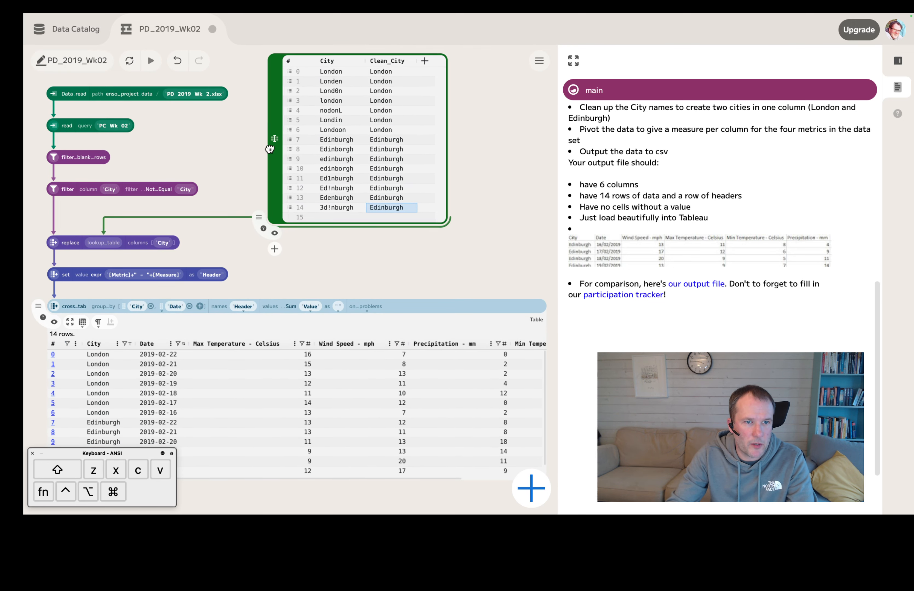